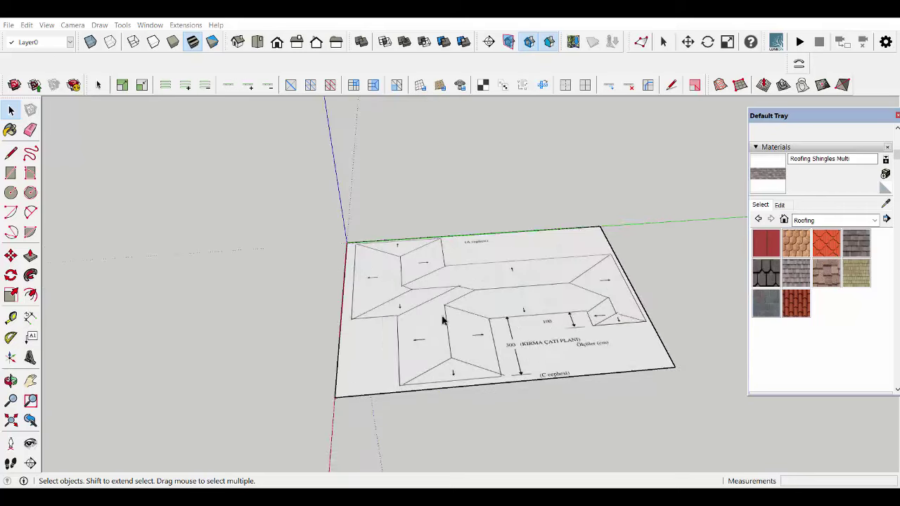
# Draw a rectangle snapped over the left roof wing of the plan image
pyautogui.scroll(2, 446, 318)
pyautogui.press('r')
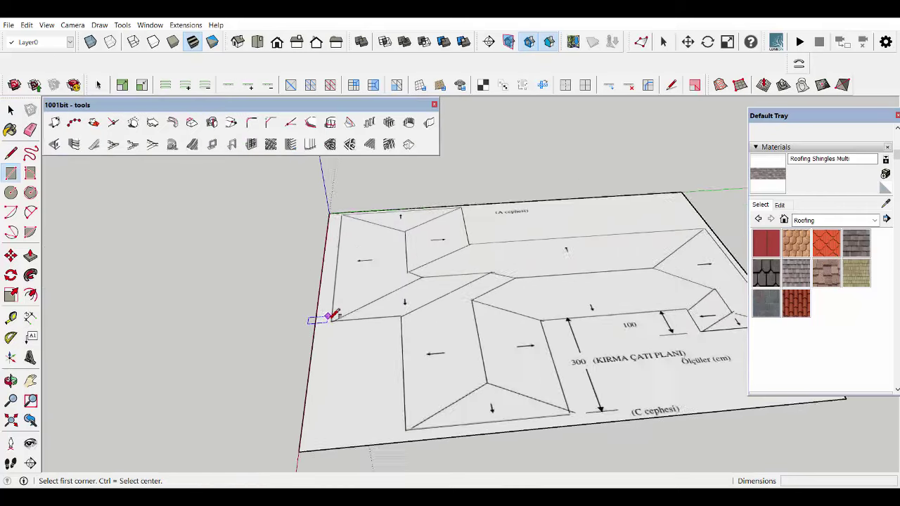
pyautogui.scroll(2, 332, 318)
pyautogui.scroll(2, 331, 318)
pyautogui.click(333, 323)
pyautogui.scroll(2, 470, 210)
pyautogui.scroll(2, 499, 177)
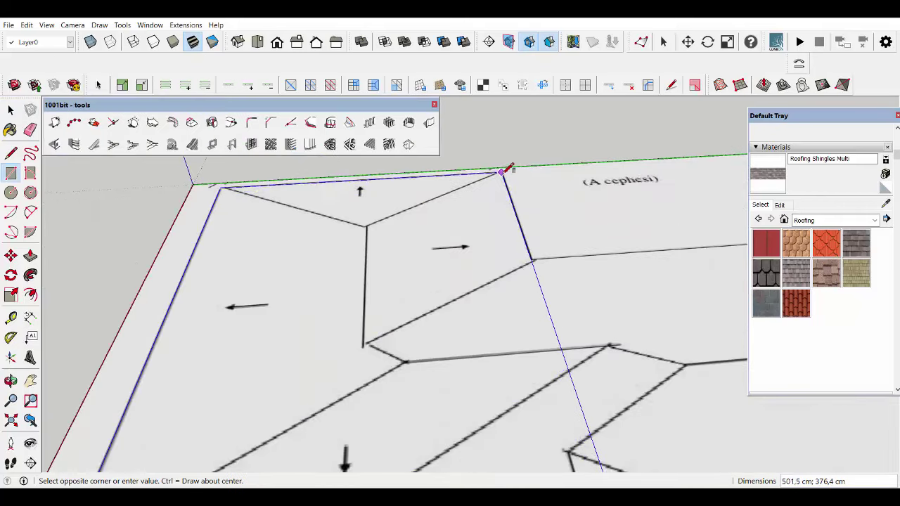
pyautogui.click(505, 171)
pyautogui.scroll(-2, 541, 281)
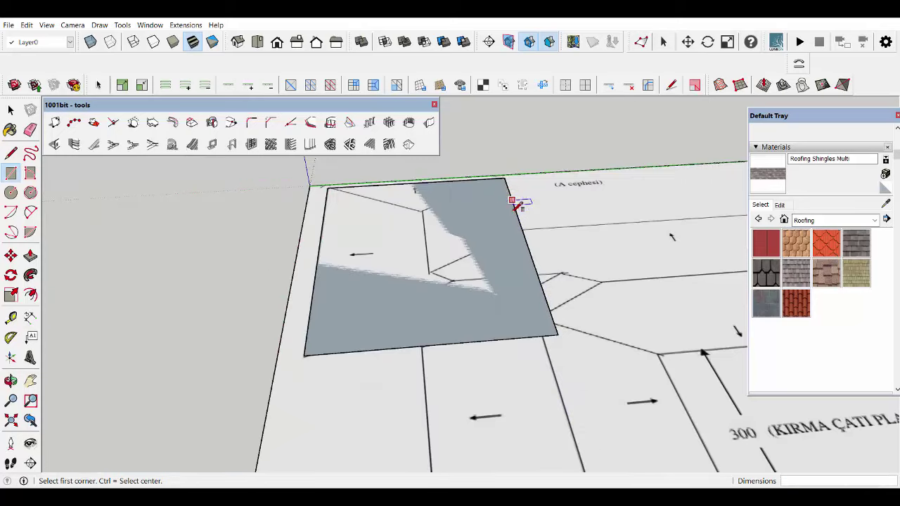
pyautogui.scroll(-2, 545, 296)
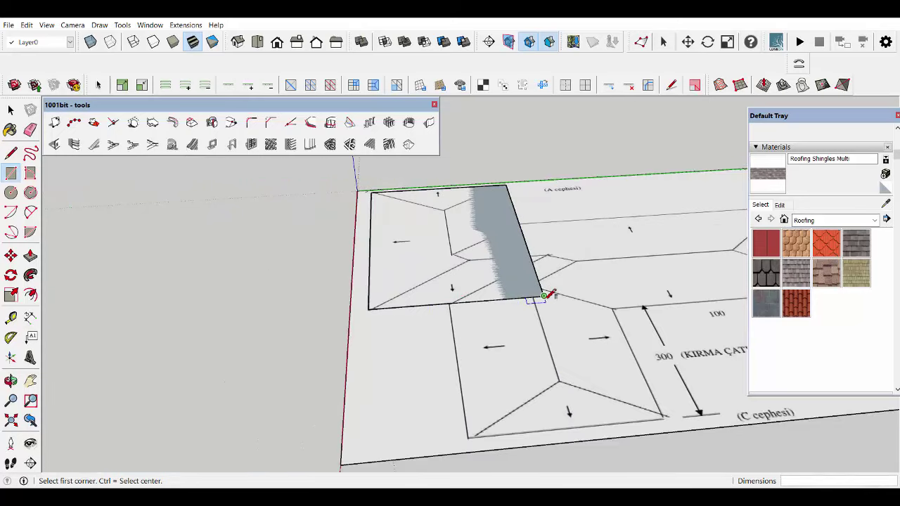
pyautogui.scroll(-3, 549, 294)
# Draw a second rectangle from the first one's edge over the central roof section
pyautogui.moveTo(538, 297); pyautogui.dragTo(371, 337, button='middle')
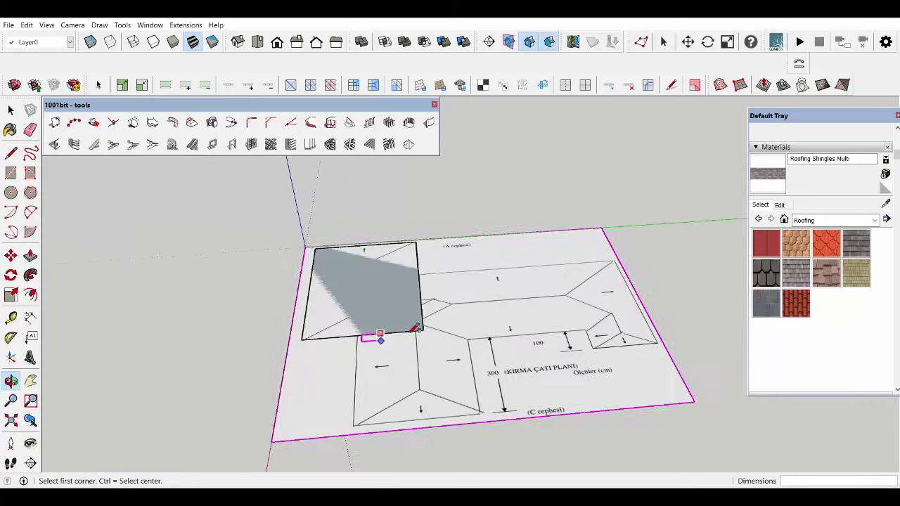
pyautogui.scroll(3, 422, 325)
pyautogui.scroll(2, 450, 257)
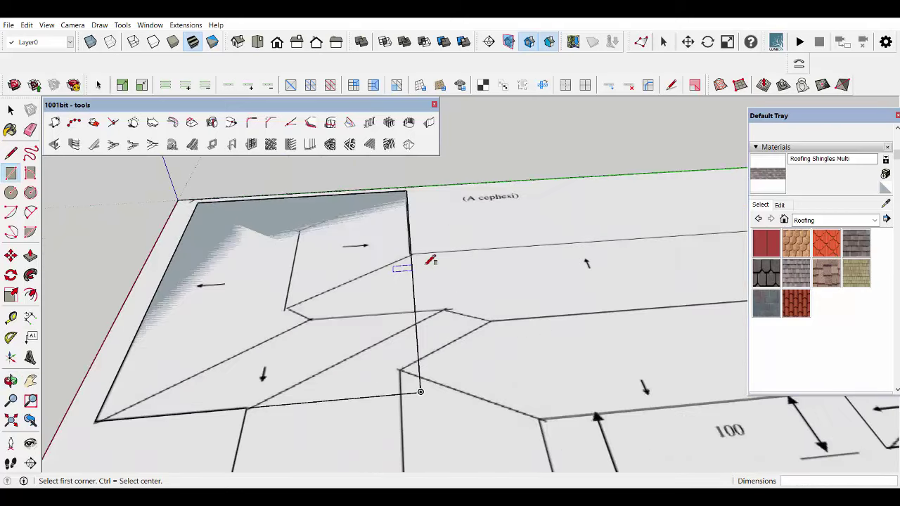
pyautogui.scroll(2, 408, 255)
pyautogui.click(408, 251)
pyautogui.scroll(-3, 542, 362)
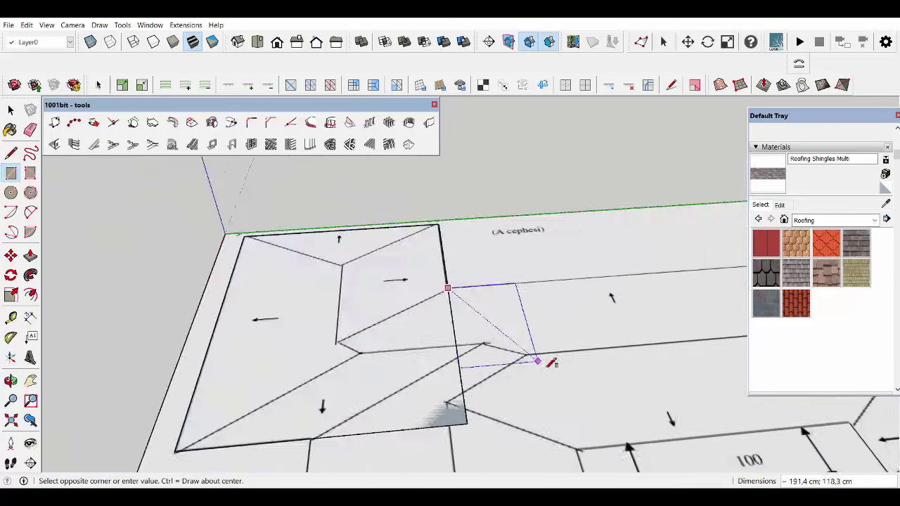
pyautogui.moveTo(542, 361); pyautogui.dragTo(412, 357, button='middle')
pyautogui.scroll(2, 664, 360)
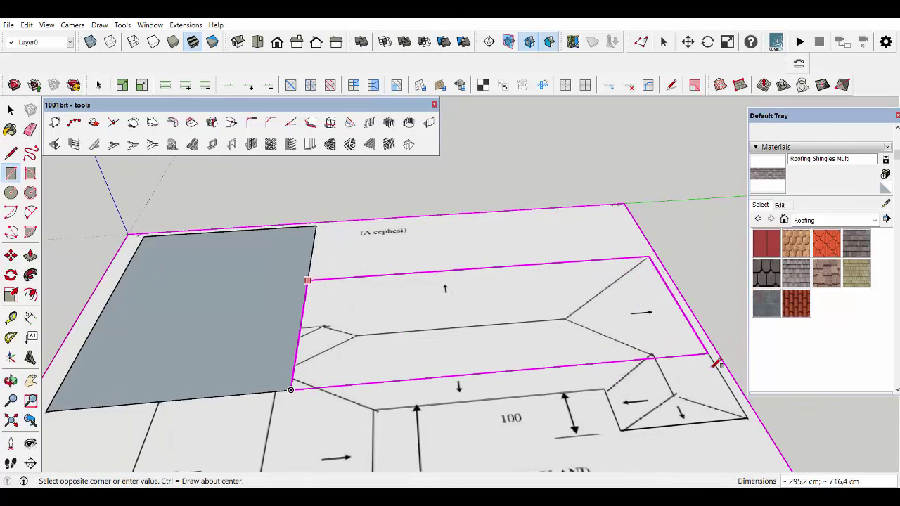
pyautogui.click(605, 383)
pyautogui.moveTo(605, 384)
pyautogui.mouseDown(button='middle')
pyautogui.moveTo(596, 362)
pyautogui.moveTo(496, 400)
pyautogui.mouseUp(button='middle')
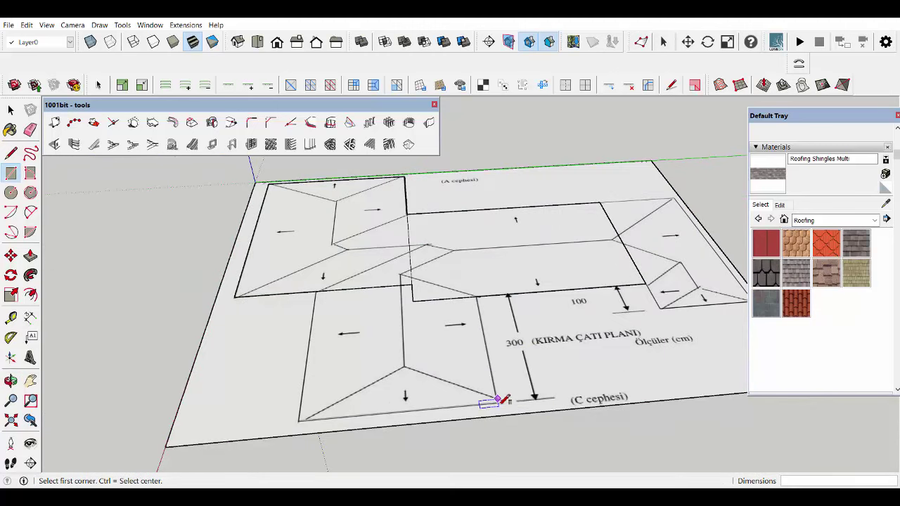
# Trace the lower and right roof wings with two more rectangles
pyautogui.click(318, 291)
pyautogui.scroll(2, 502, 398)
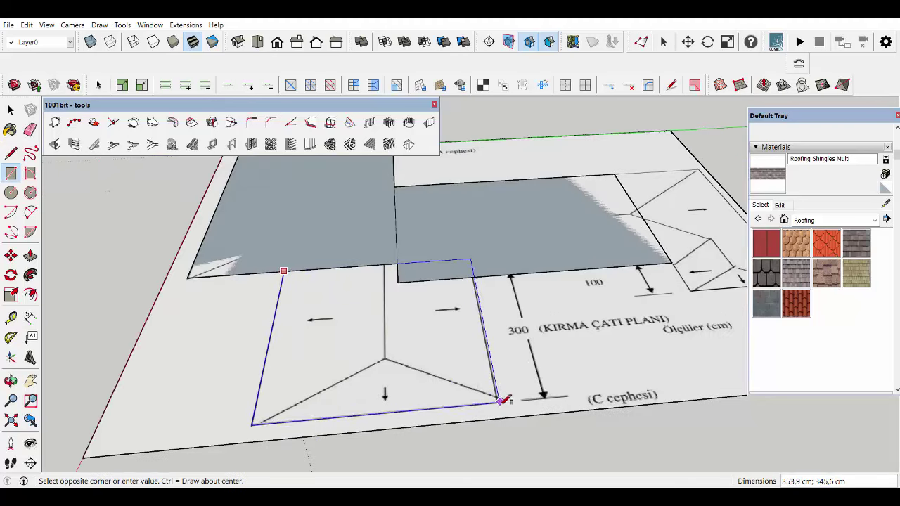
pyautogui.click(499, 402)
pyautogui.moveTo(499, 402)
pyautogui.mouseDown(button='middle')
pyautogui.moveTo(468, 372)
pyautogui.moveTo(492, 364)
pyautogui.moveTo(463, 364)
pyautogui.moveTo(440, 257)
pyautogui.mouseUp(button='middle')
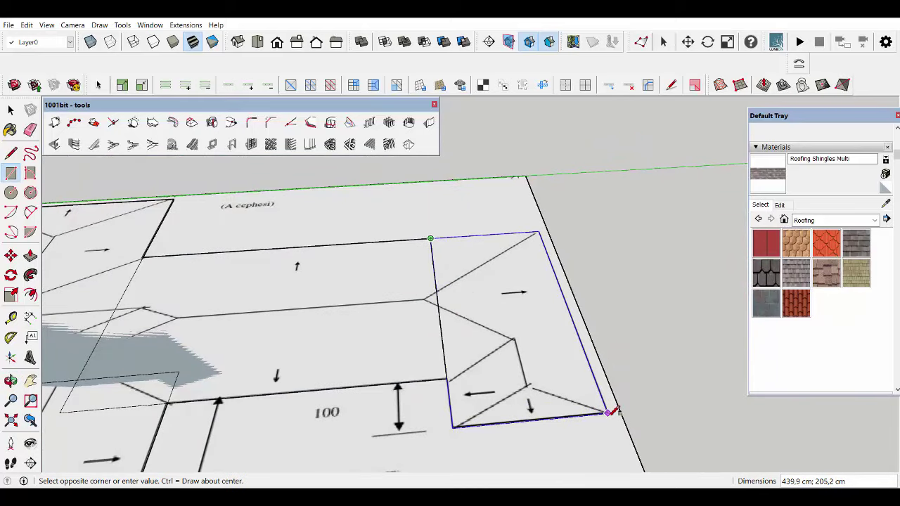
pyautogui.click(611, 412)
pyautogui.moveTo(610, 412); pyautogui.dragTo(381, 322, button='middle')
# Erase the dividing edges so the traced rectangles merge into one roof-outline face
pyautogui.press('e')
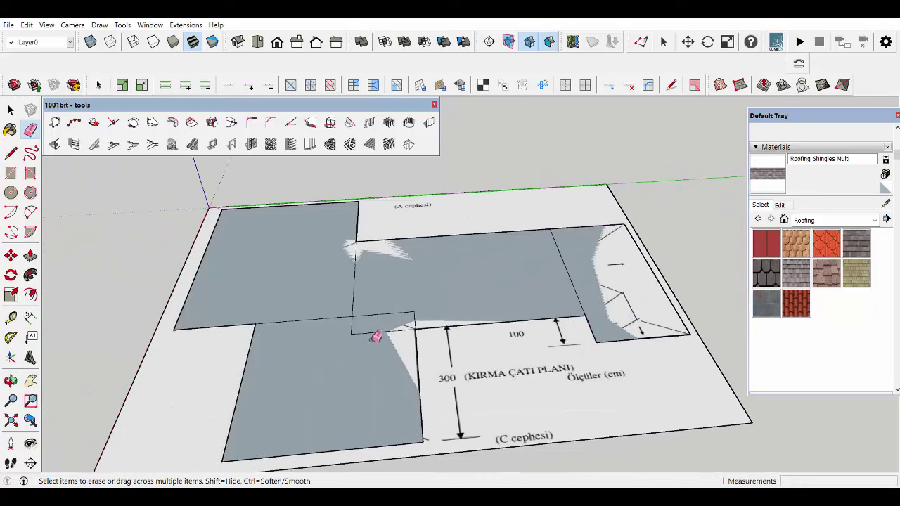
pyautogui.moveTo(415, 320)
pyautogui.mouseDown()
pyautogui.moveTo(358, 322)
pyautogui.moveTo(360, 299)
pyautogui.mouseUp()
pyautogui.scroll(-3, 532, 287)
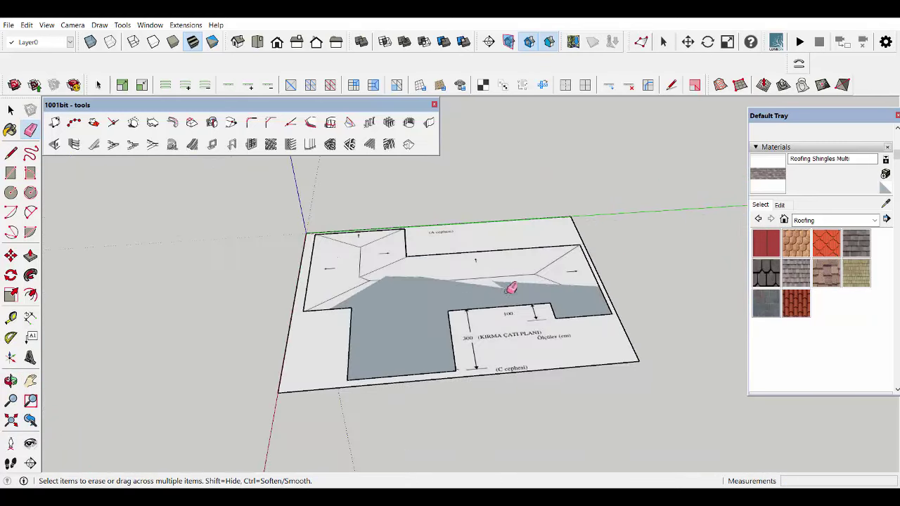
pyautogui.moveTo(508, 288); pyautogui.dragTo(333, 237, button='middle')
# Copy the merged roof face and its edges to a spot beside the plan
pyautogui.press('space')
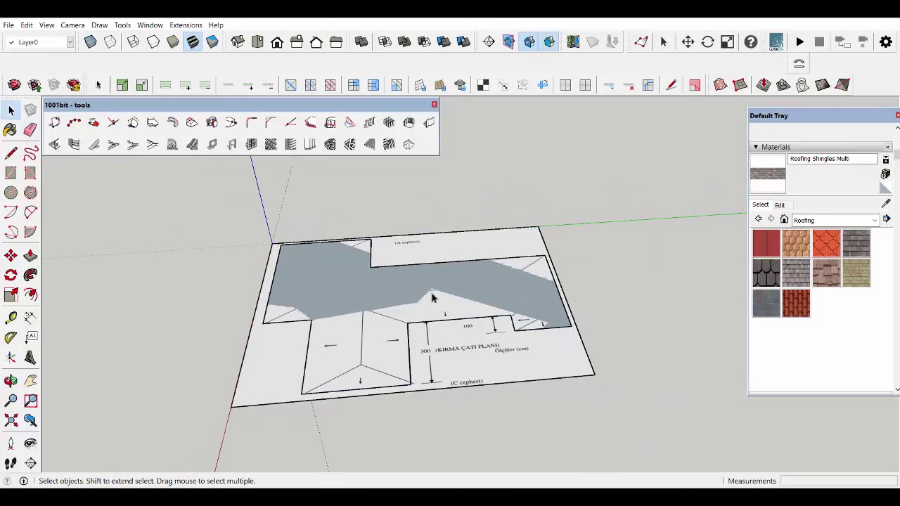
pyautogui.doubleClick(432, 298)
pyautogui.press('m')
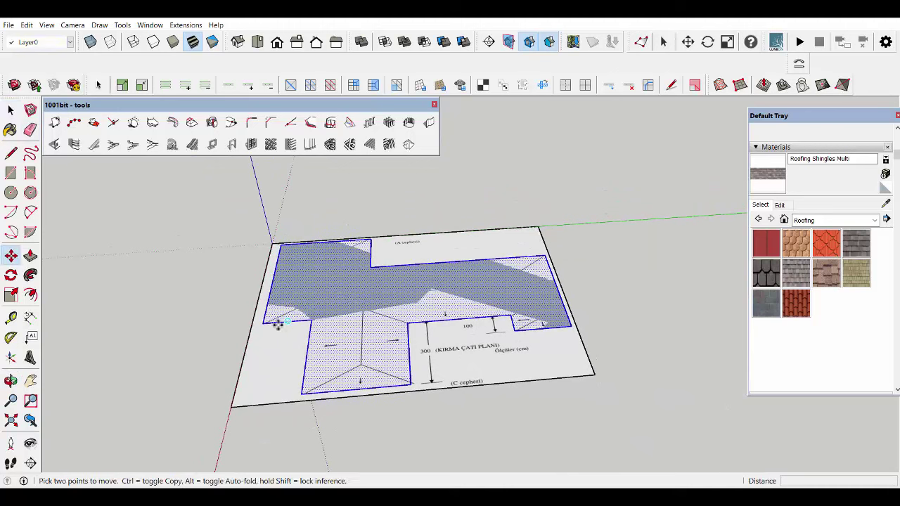
pyautogui.click(267, 326)
pyautogui.press('ctrl')
pyautogui.write('1300')
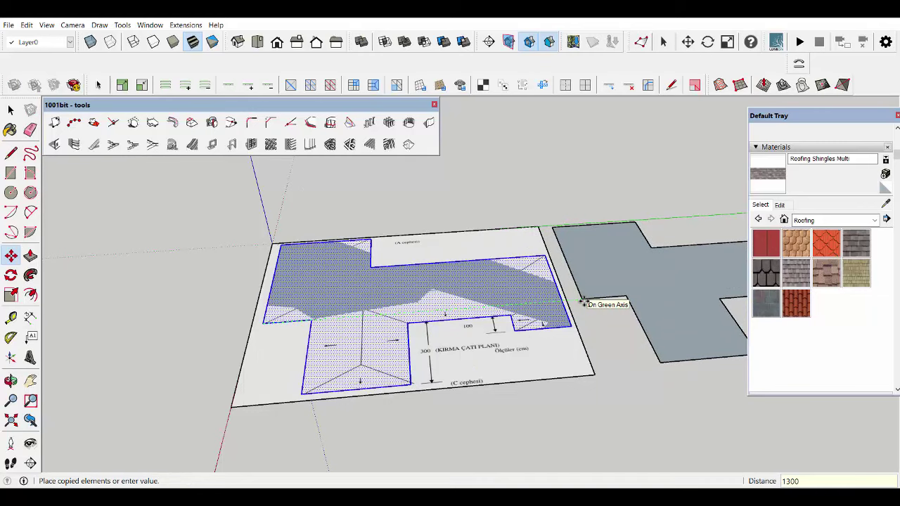
pyautogui.click(582, 302)
pyautogui.press('space')
pyautogui.moveTo(583, 302); pyautogui.dragTo(558, 282, button='middle')
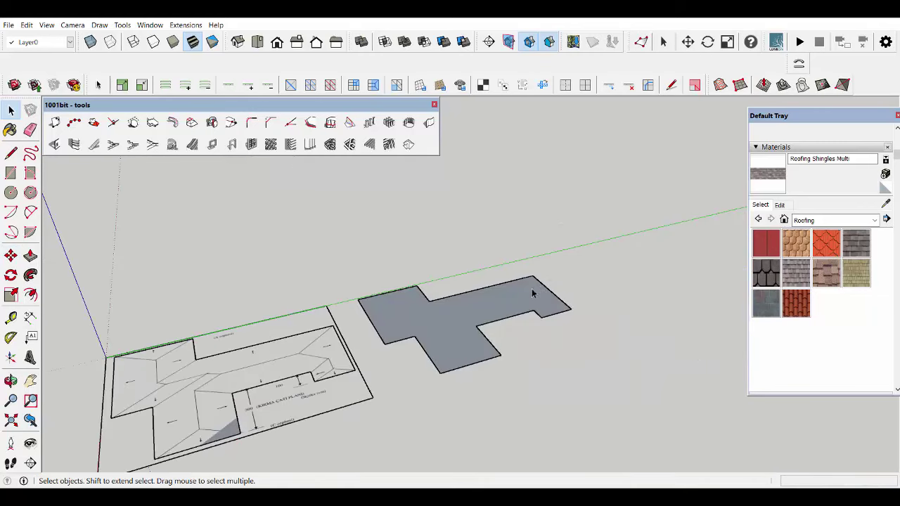
# Use the 1001bit Create Hip Roof tool on the copied outline face with pitch 30 and 50 cm overhang
pyautogui.doubleClick(450, 320)
pyautogui.click(450, 319)
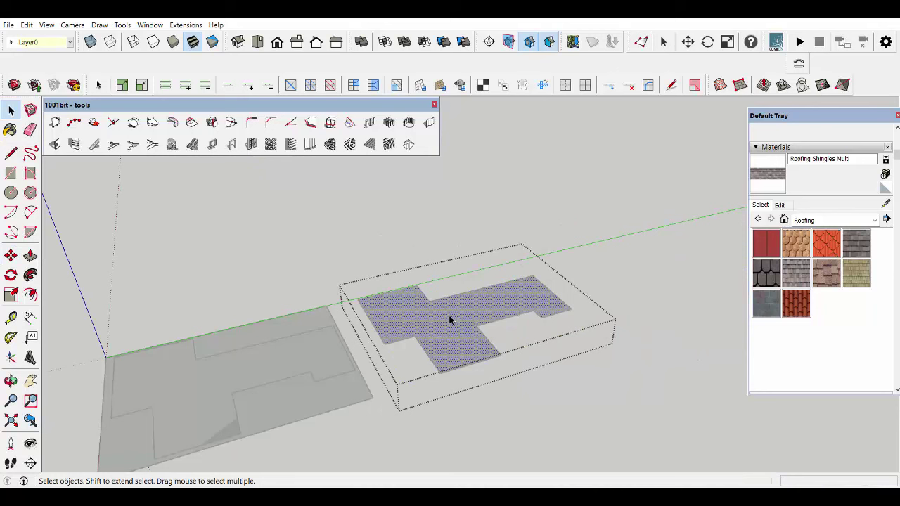
pyautogui.click(388, 144)
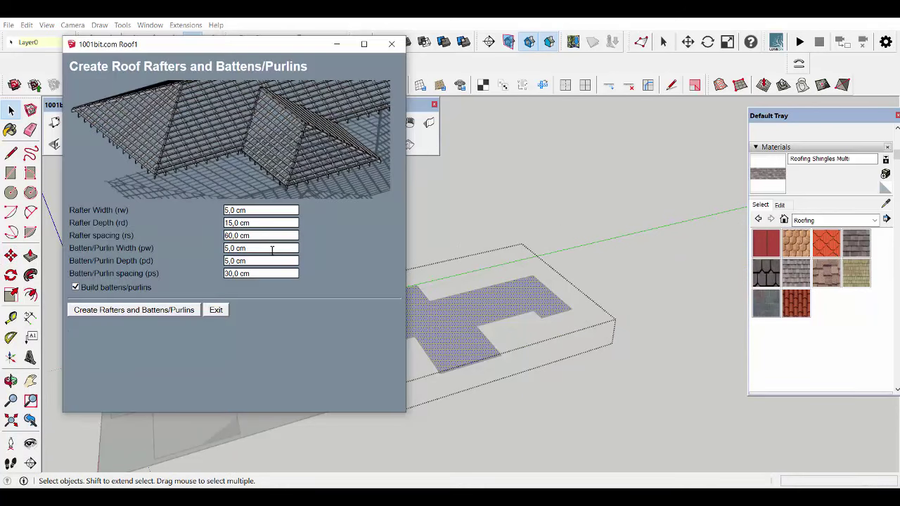
pyautogui.click(393, 45)
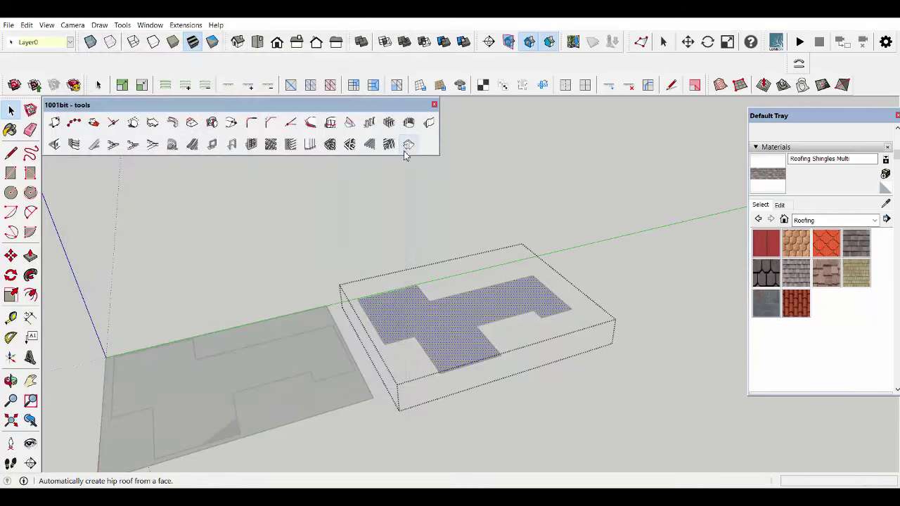
pyautogui.click(408, 144)
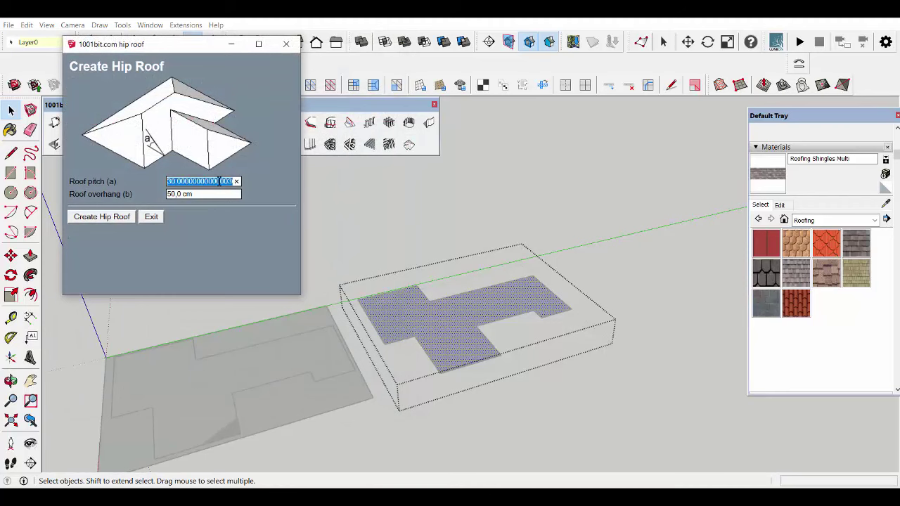
pyautogui.click(204, 194)
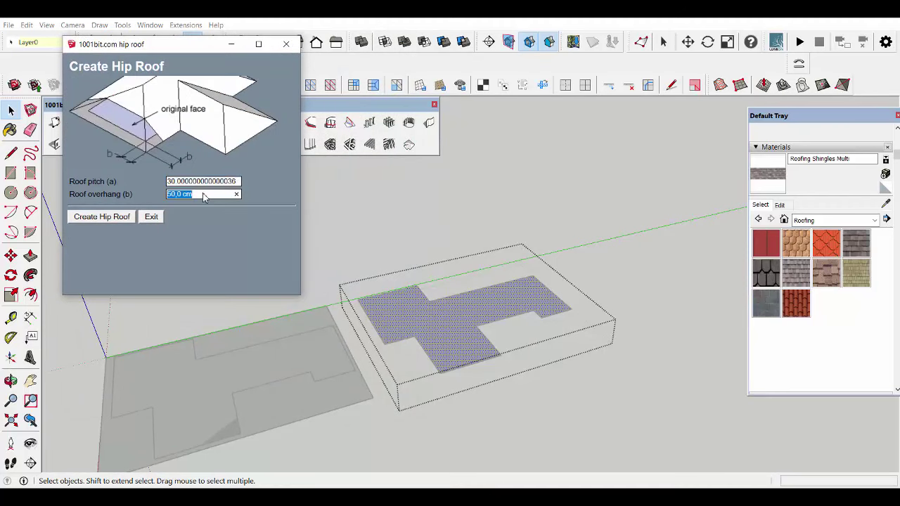
pyautogui.click(120, 217)
pyautogui.press('Delete')
# Copy the hip roof group 1300 along the green axis, next to the original roof
pyautogui.scroll(3, 425, 342)
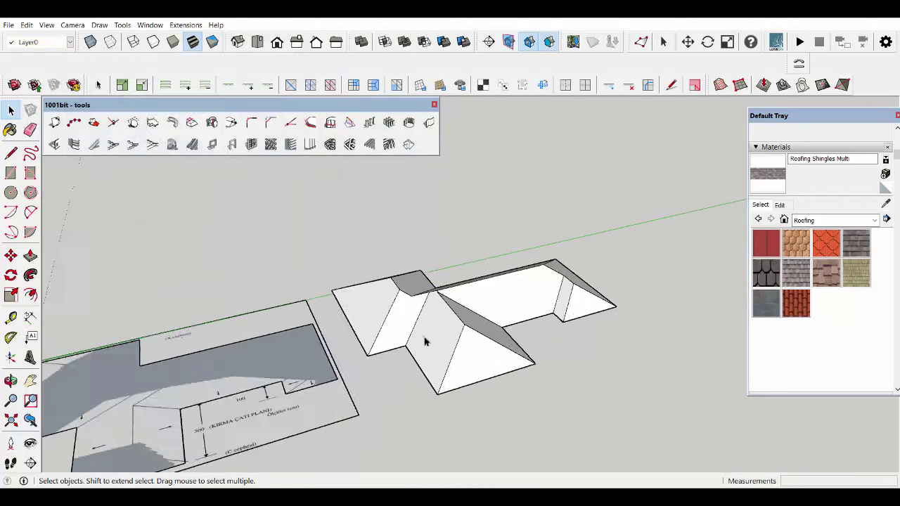
pyautogui.click(466, 338)
pyautogui.moveTo(498, 355)
pyautogui.mouseDown(button='middle')
pyautogui.moveTo(489, 199)
pyautogui.moveTo(466, 402)
pyautogui.mouseUp(button='middle')
pyautogui.scroll(-3, 446, 373)
pyautogui.scroll(-2, 375, 368)
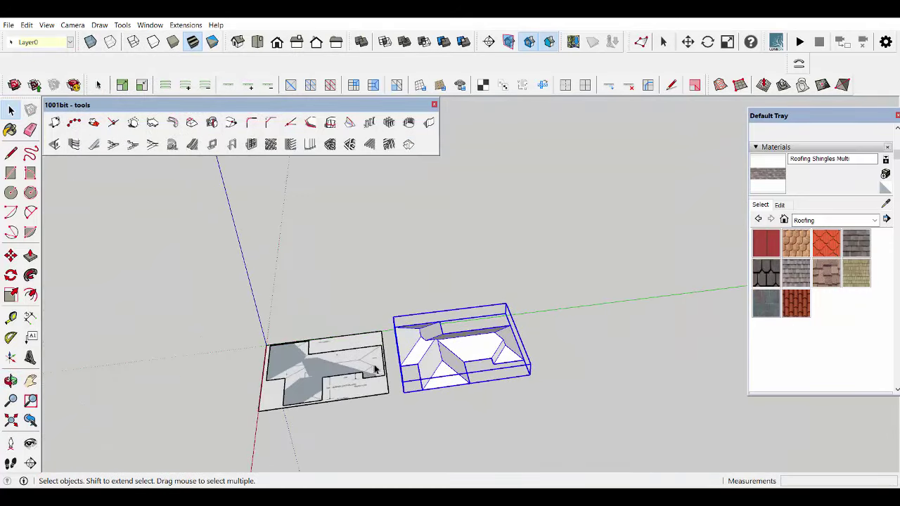
pyautogui.scroll(4, 371, 371)
pyautogui.press('m')
pyautogui.click(366, 406)
pyautogui.press('ctrl')
pyautogui.write('1300')
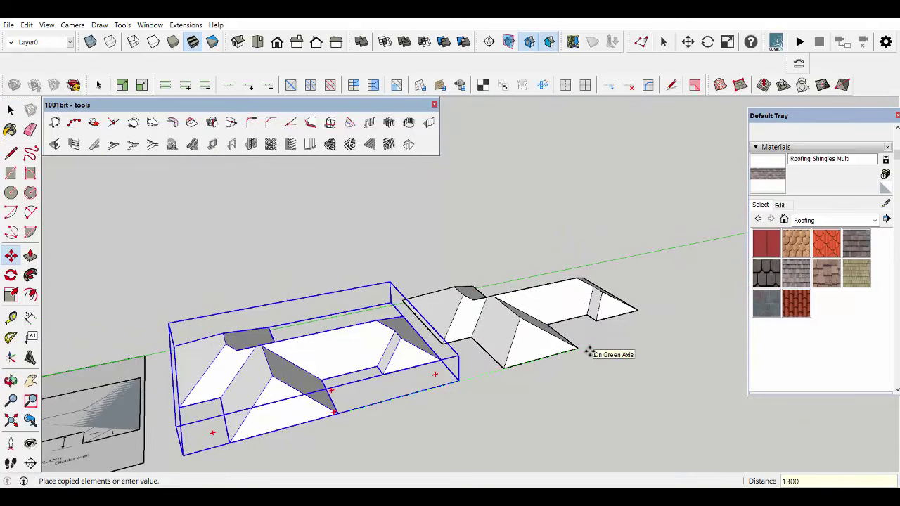
pyautogui.press('Return')
pyautogui.moveTo(588, 352)
pyautogui.mouseDown(button='middle')
pyautogui.moveTo(546, 402)
pyautogui.moveTo(520, 394)
pyautogui.mouseUp(button='middle')
pyautogui.click(11, 130)
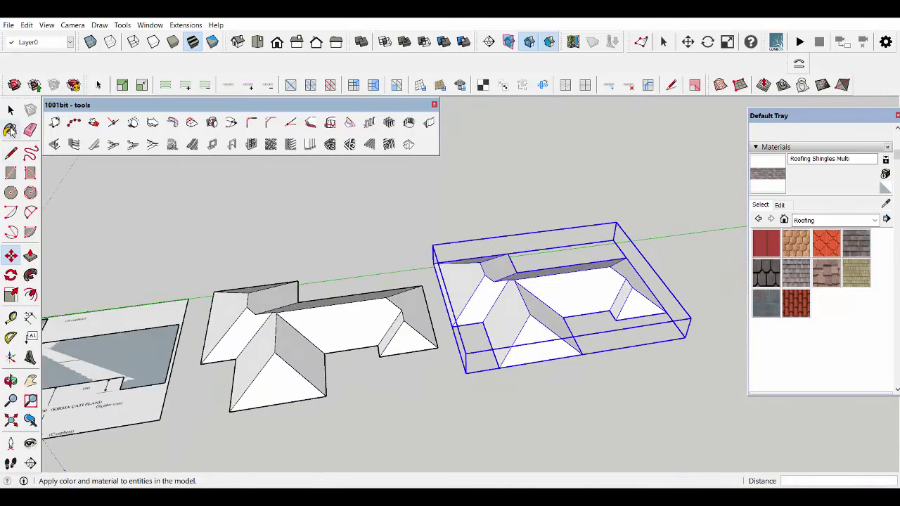
pyautogui.click(11, 111)
pyautogui.moveTo(473, 291)
pyautogui.mouseDown(button='middle')
pyautogui.moveTo(519, 151)
pyautogui.moveTo(509, 211)
pyautogui.moveTo(521, 319)
pyautogui.moveTo(524, 151)
pyautogui.moveTo(534, 338)
pyautogui.mouseUp(button='middle')
# Inside the copied roof group, delete the outer eave ring of the outline
pyautogui.doubleClick(521, 318)
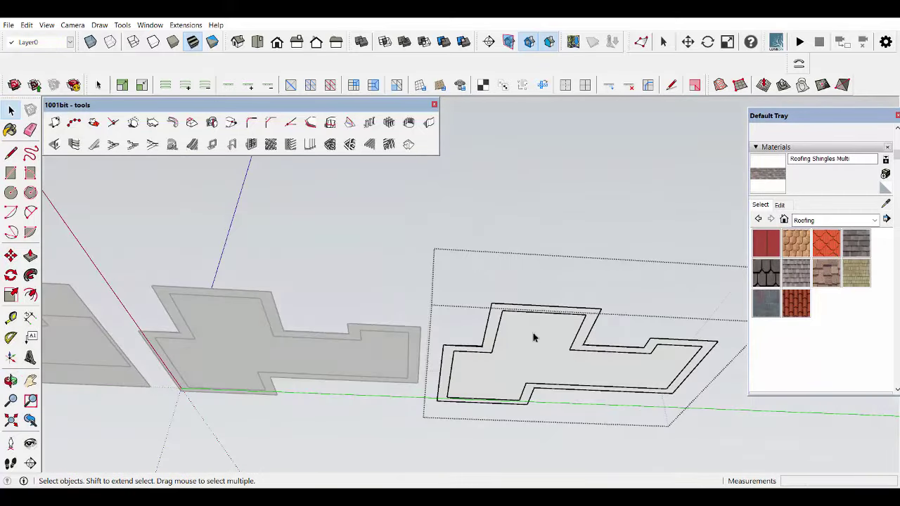
pyautogui.click(533, 338)
pyautogui.keyDown('shift'); pyautogui.click(538, 342); pyautogui.keyUp('shift')
pyautogui.click(495, 339)
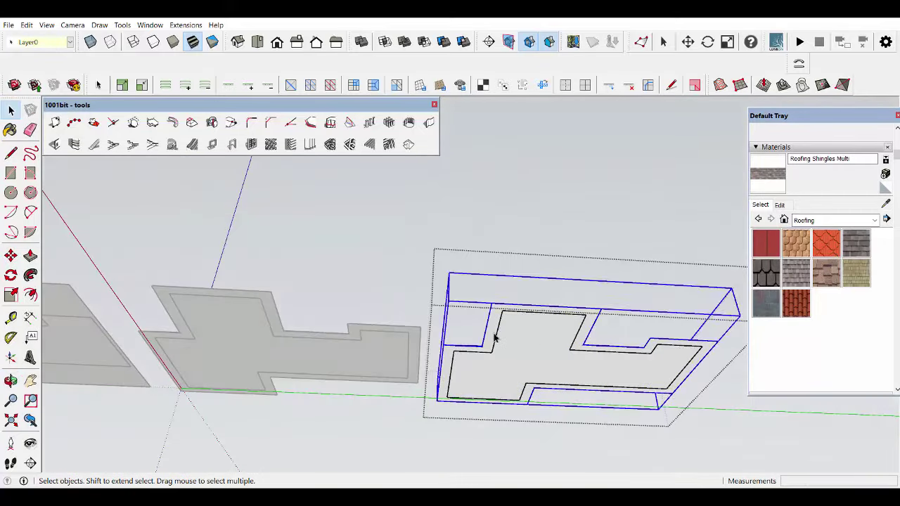
pyautogui.press('Delete')
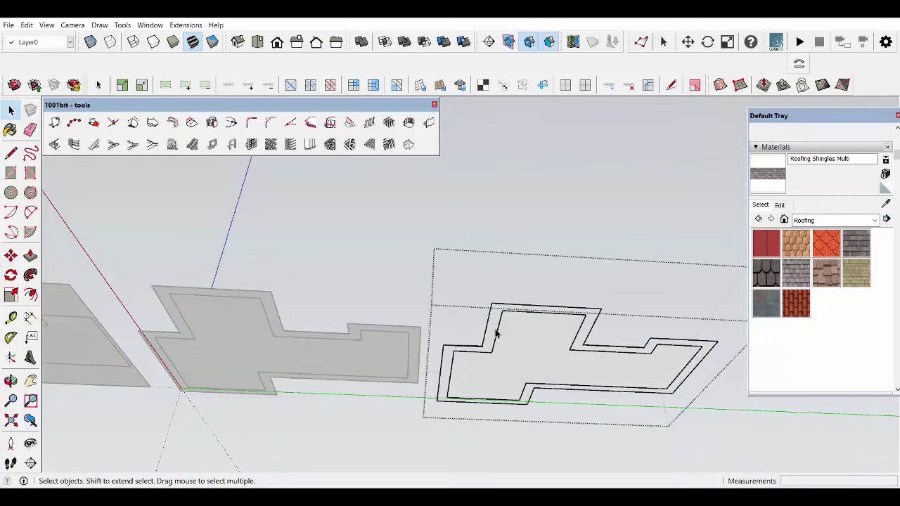
# Select all the copied roof's faces and bring up the 1001bit Roof Rafters settings
pyautogui.moveTo(503, 331); pyautogui.dragTo(526, 440, button='middle')
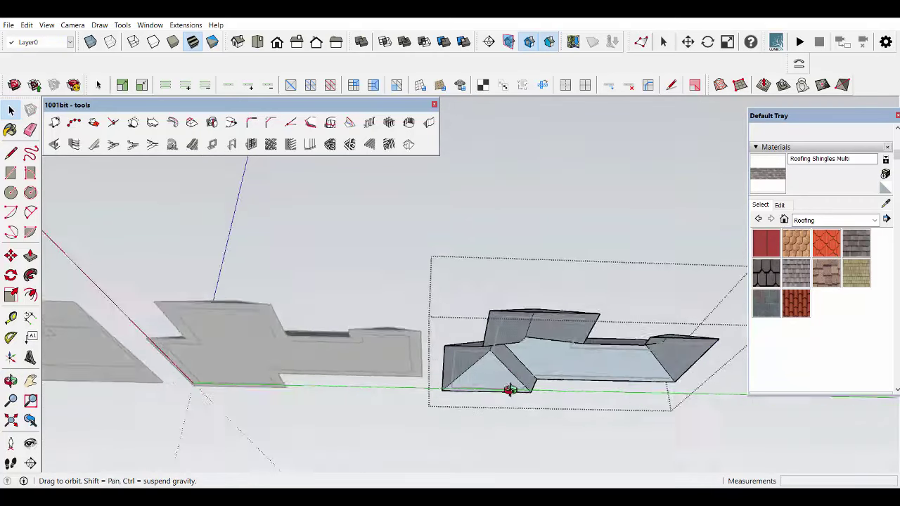
pyautogui.click(528, 342)
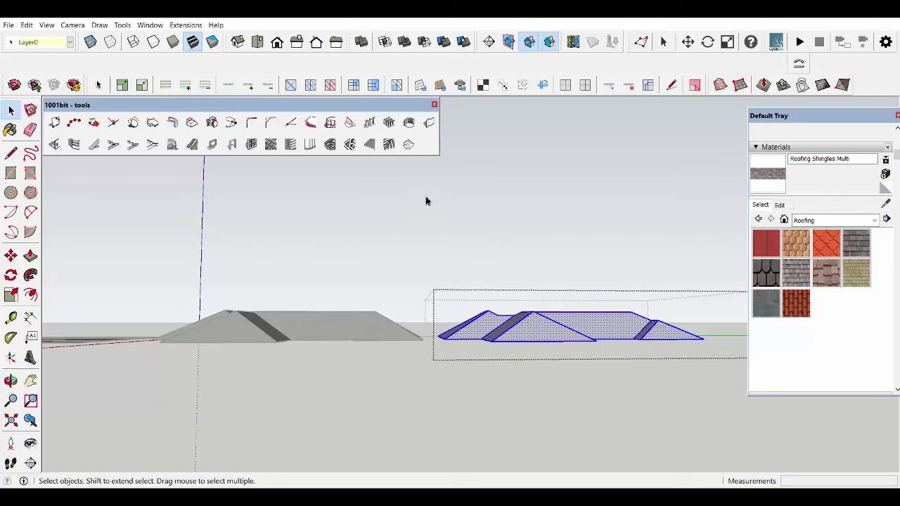
pyautogui.click(389, 144)
# Generate 5×15 cm rafters every 60 cm and 5×5 cm battens every 30 cm on the copy
pyautogui.click(150, 313)
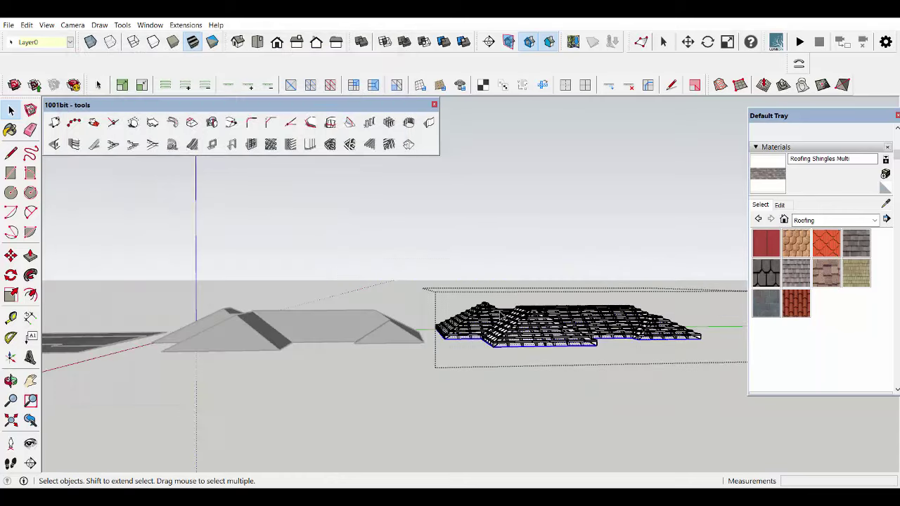
pyautogui.moveTo(501, 322)
pyautogui.mouseDown(button='middle')
pyautogui.moveTo(534, 365)
pyautogui.moveTo(514, 246)
pyautogui.mouseUp(button='middle')
pyautogui.scroll(3, 517, 304)
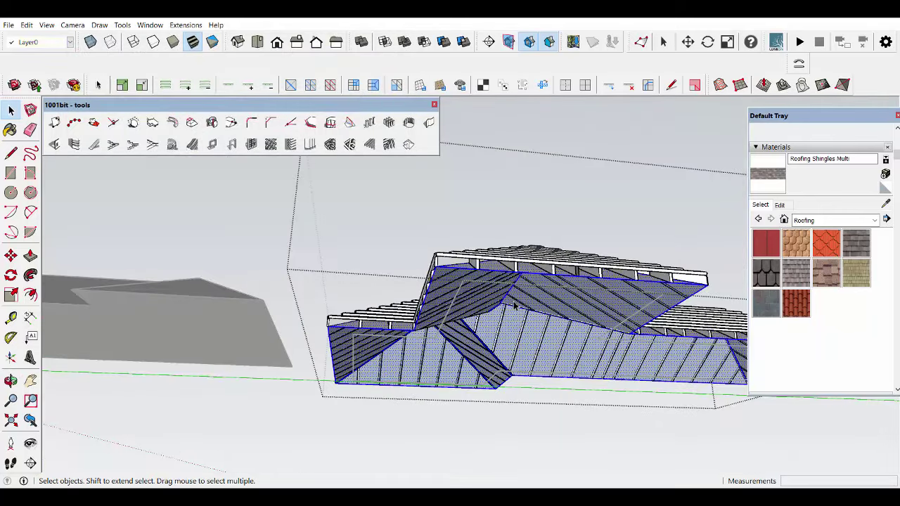
pyautogui.moveTo(514, 303)
pyautogui.mouseDown(button='middle')
pyautogui.moveTo(492, 432)
pyautogui.moveTo(532, 196)
pyautogui.mouseUp(button='middle')
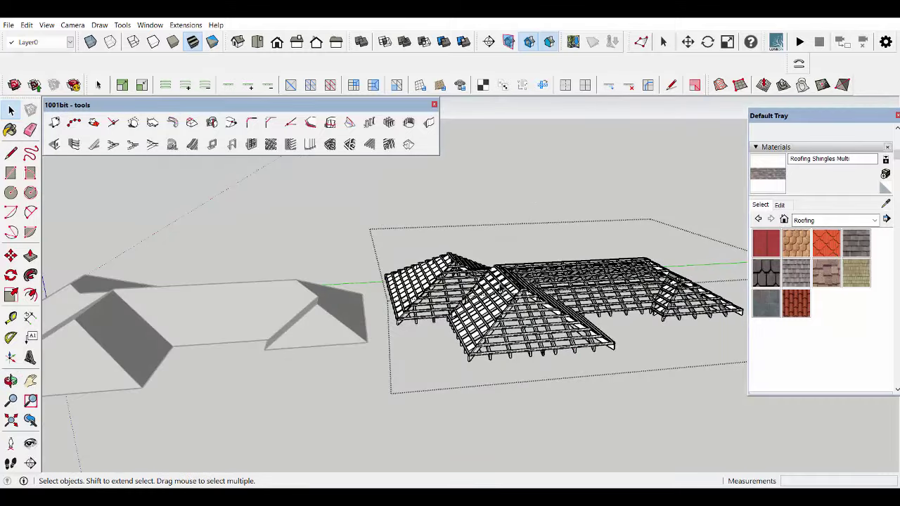
# Move the rafter group 1300 back along the green axis onto the original roof
pyautogui.moveTo(494, 292)
pyautogui.mouseDown(button='middle')
pyautogui.moveTo(495, 202)
pyautogui.moveTo(488, 296)
pyautogui.mouseUp(button='middle')
pyautogui.click(485, 331)
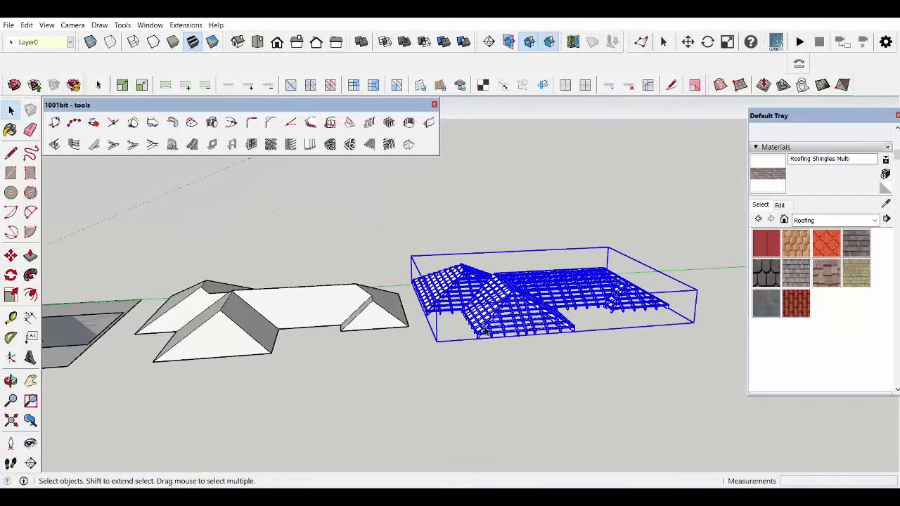
pyautogui.press('m')
pyautogui.click(497, 370)
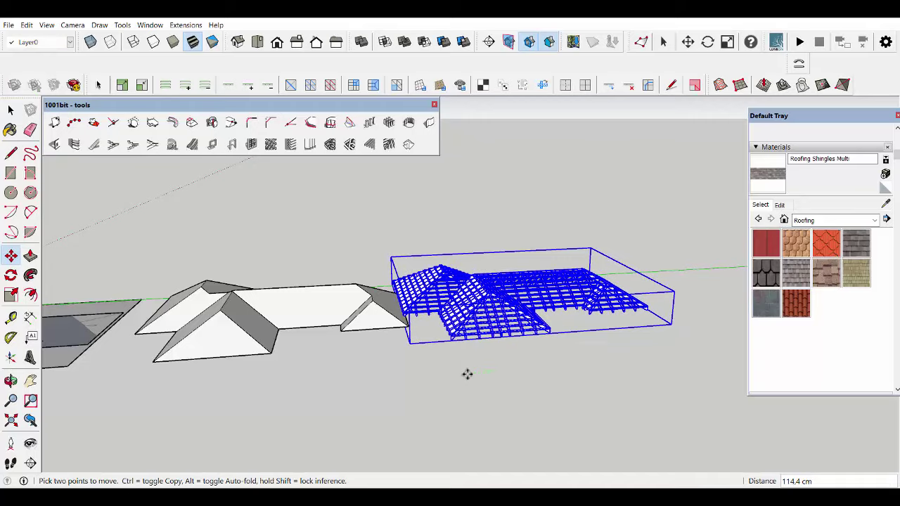
pyautogui.press('Return')
pyautogui.moveTo(468, 374)
pyautogui.mouseDown(button='middle')
pyautogui.moveTo(363, 363)
pyautogui.moveTo(330, 398)
pyautogui.moveTo(37, 113)
pyautogui.mouseUp(button='middle')
pyautogui.click(10, 110)
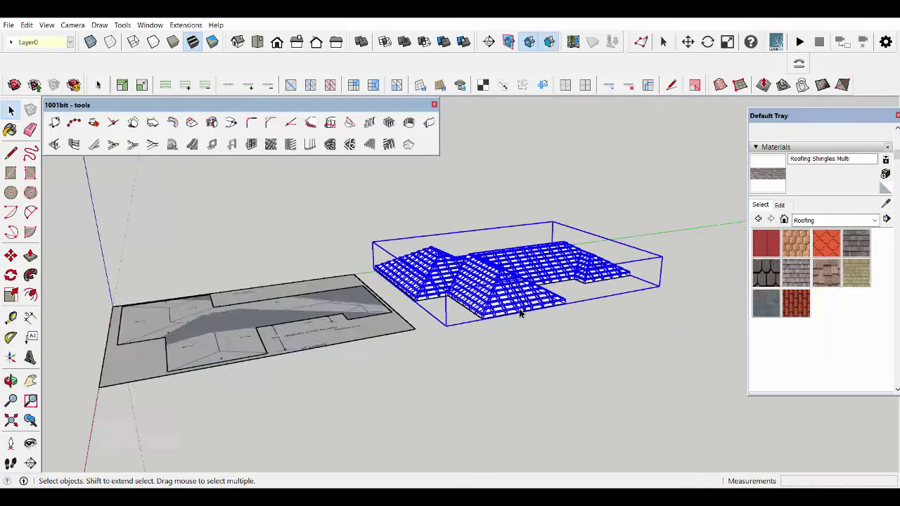
# Lower the rafter frame 25 along the blue axis beneath the solid hip roof
pyautogui.scroll(3, 470, 334)
pyautogui.scroll(3, 470, 334)
pyautogui.moveTo(470, 333); pyautogui.dragTo(459, 301, button='middle')
pyautogui.press('m')
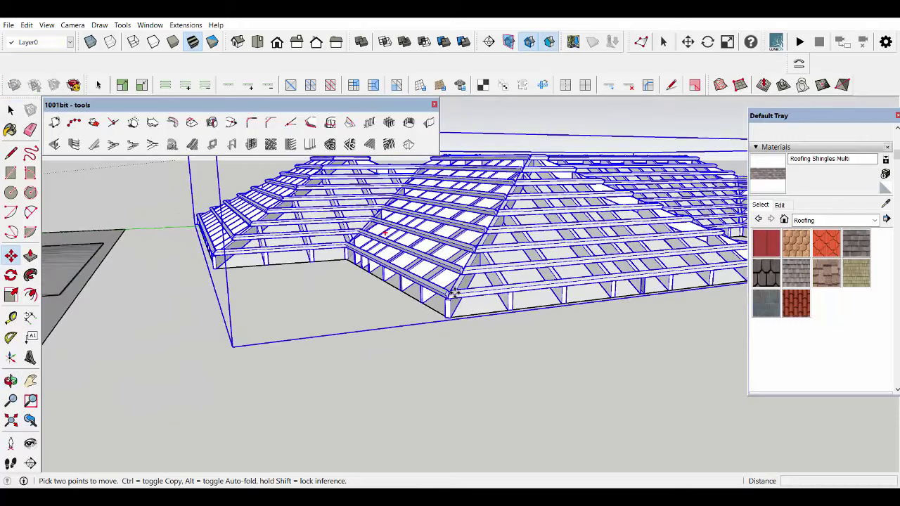
pyautogui.click(455, 292)
pyautogui.write('25')
pyautogui.press('Return')
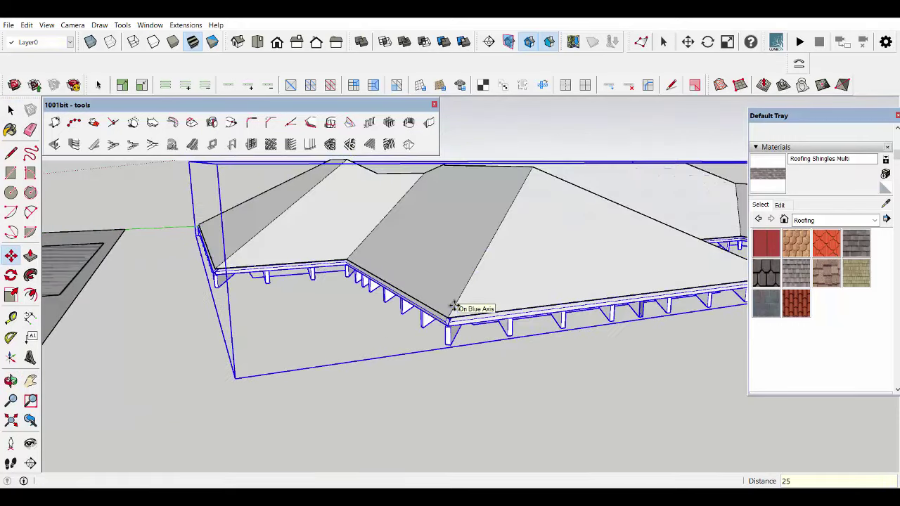
pyautogui.scroll(-2, 453, 308)
pyautogui.moveTo(454, 307)
pyautogui.mouseDown(button='middle')
pyautogui.moveTo(442, 396)
pyautogui.moveTo(403, 326)
pyautogui.moveTo(406, 339)
pyautogui.moveTo(386, 361)
pyautogui.moveTo(396, 458)
pyautogui.moveTo(395, 394)
pyautogui.mouseUp(button='middle')
pyautogui.scroll(3, 444, 423)
pyautogui.scroll(2, 443, 421)
pyautogui.scroll(1, 427, 413)
pyautogui.scroll(-3, 406, 339)
pyautogui.scroll(-3, 311, 275)
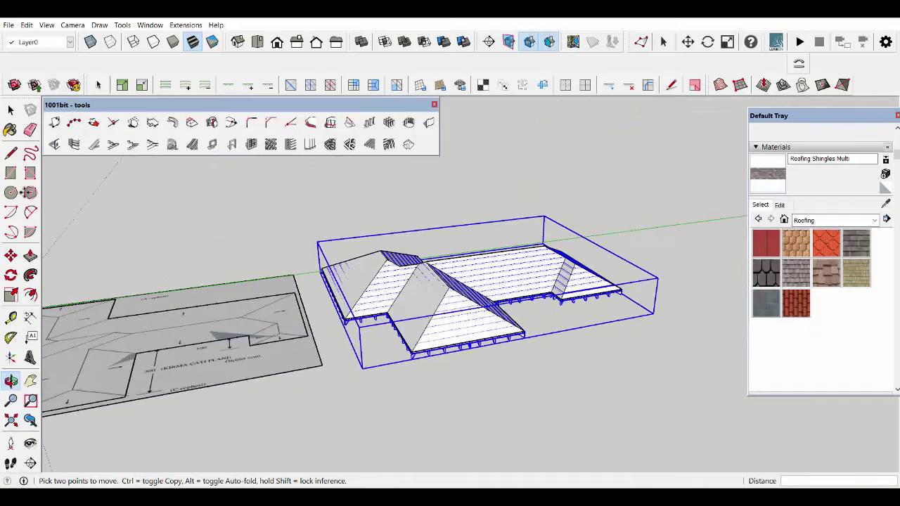
# Offset the traced roof-plan outline outward to form a border ring
pyautogui.click(11, 109)
pyautogui.scroll(-2, 394, 253)
pyautogui.click(388, 237)
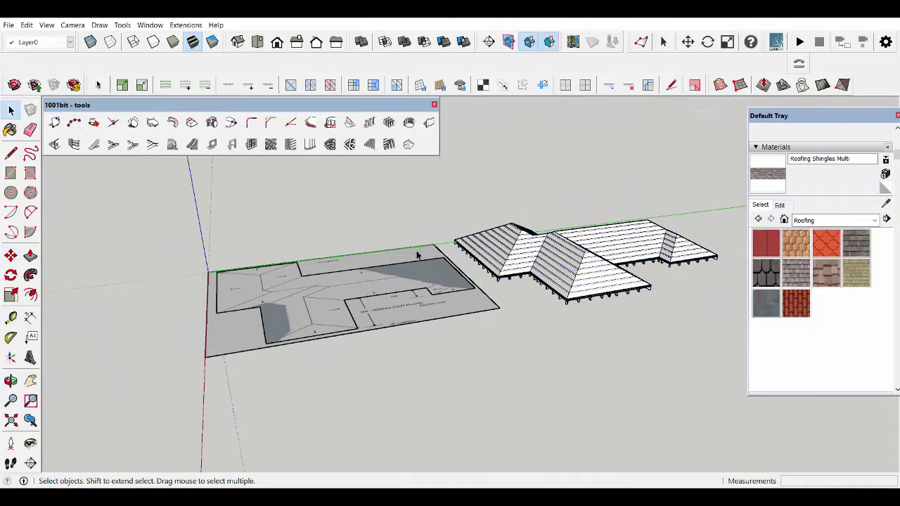
pyautogui.moveTo(388, 237); pyautogui.dragTo(361, 304, button='middle')
pyautogui.scroll(2, 355, 280)
pyautogui.click(354, 280)
pyautogui.press('f')
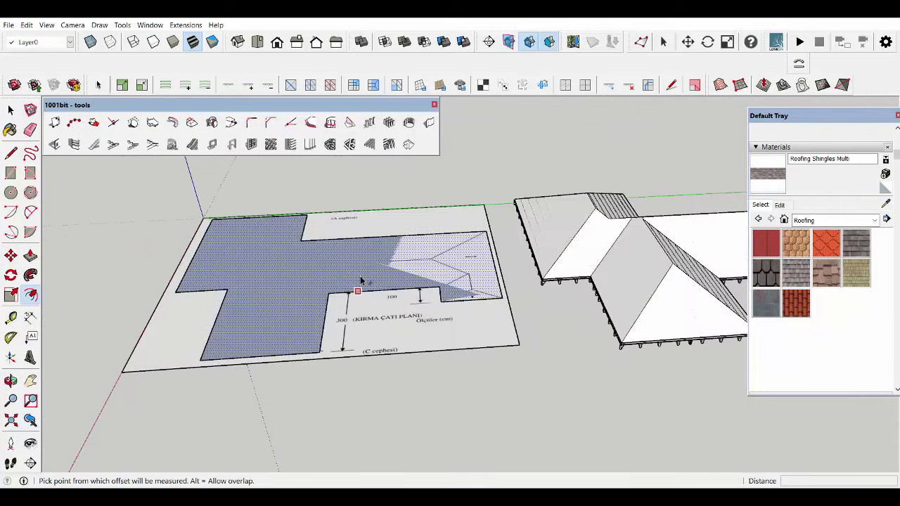
pyautogui.click(357, 291)
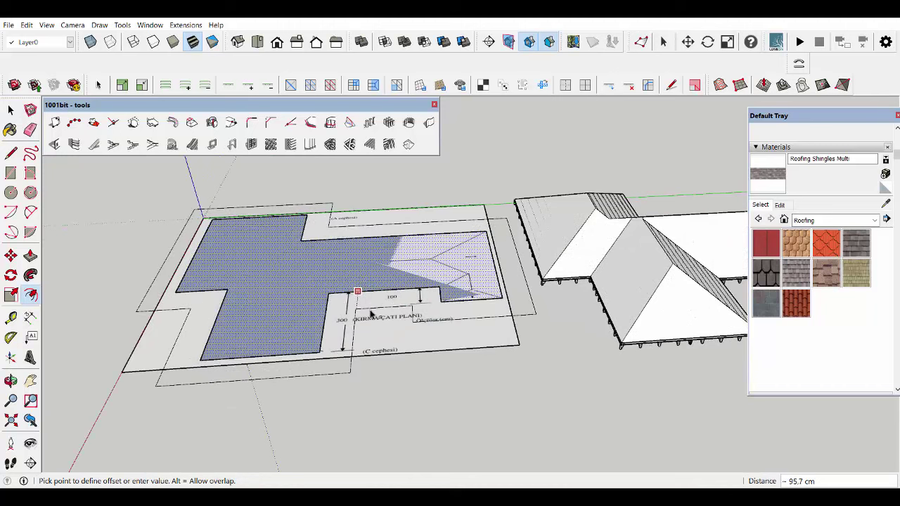
pyautogui.press('Return')
pyautogui.press('space')
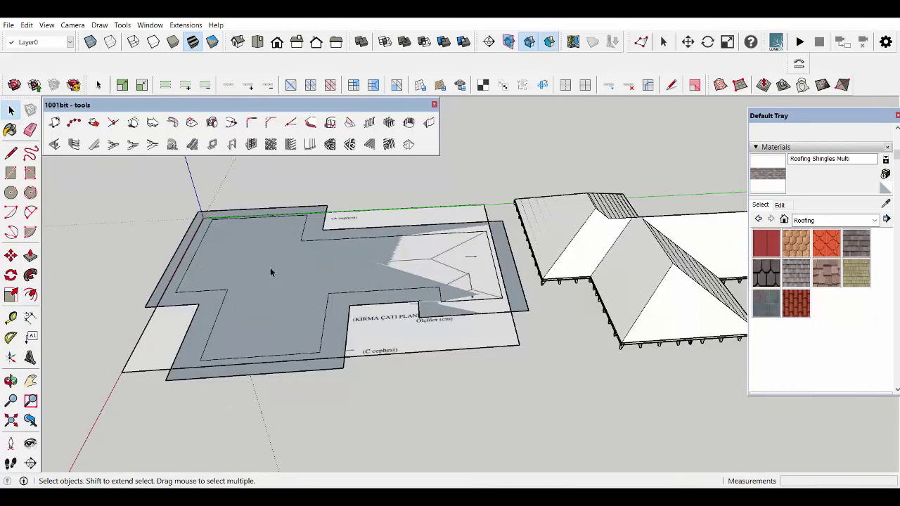
# Push/Pull the border ring up into a thin band and group its walls
pyautogui.press('p')
pyautogui.click(336, 337)
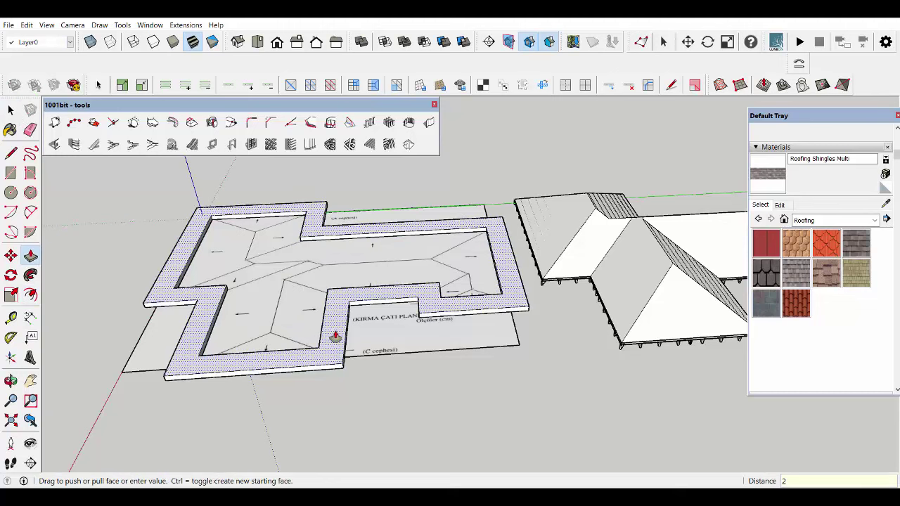
pyautogui.write('0')
pyautogui.press('Return')
pyautogui.press('space')
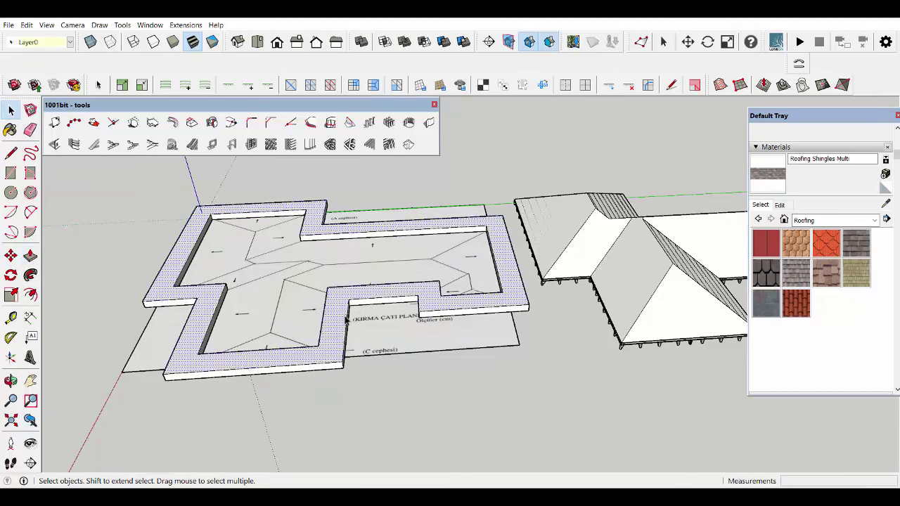
pyautogui.rightClick(346, 320)
pyautogui.click(368, 236)
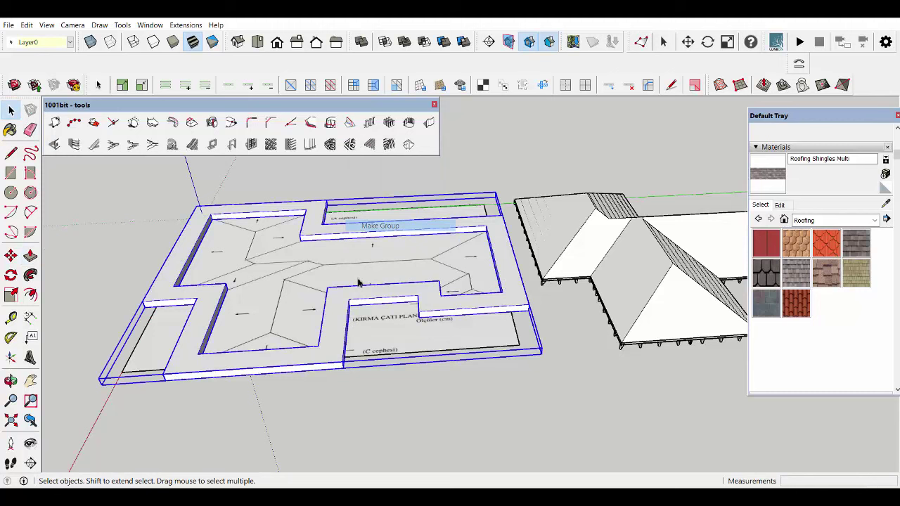
# Move the eave frame along green onto the roof model, then 25 cm down
pyautogui.press('m')
pyautogui.click(360, 405)
pyautogui.write('1300')
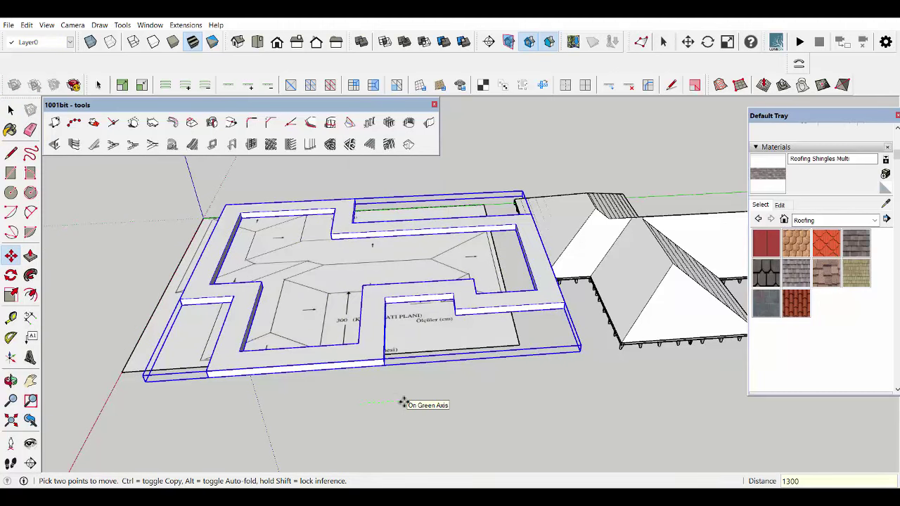
pyautogui.press('Return')
pyautogui.moveTo(422, 400); pyautogui.dragTo(631, 270, button='middle')
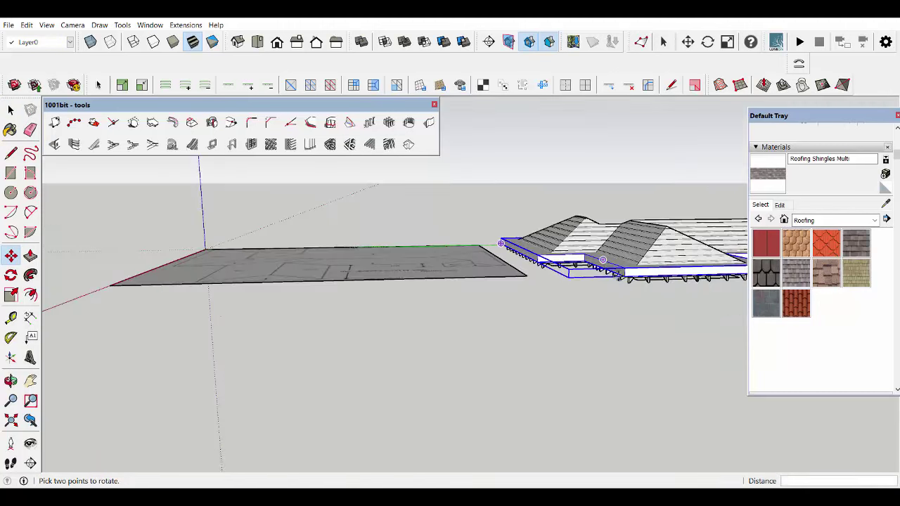
pyautogui.click(629, 265)
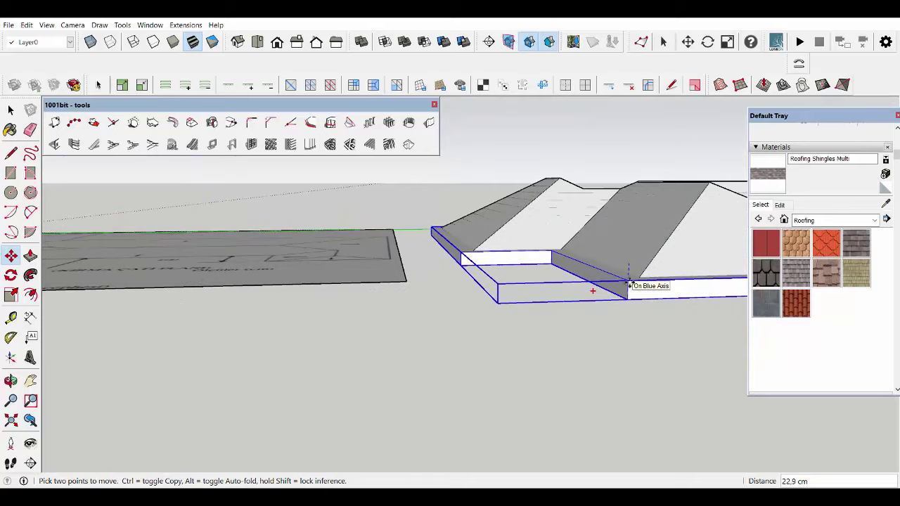
pyautogui.press('Return')
pyautogui.moveTo(629, 285)
pyautogui.mouseDown(button='middle')
pyautogui.moveTo(384, 284)
pyautogui.moveTo(532, 209)
pyautogui.mouseUp(button='middle')
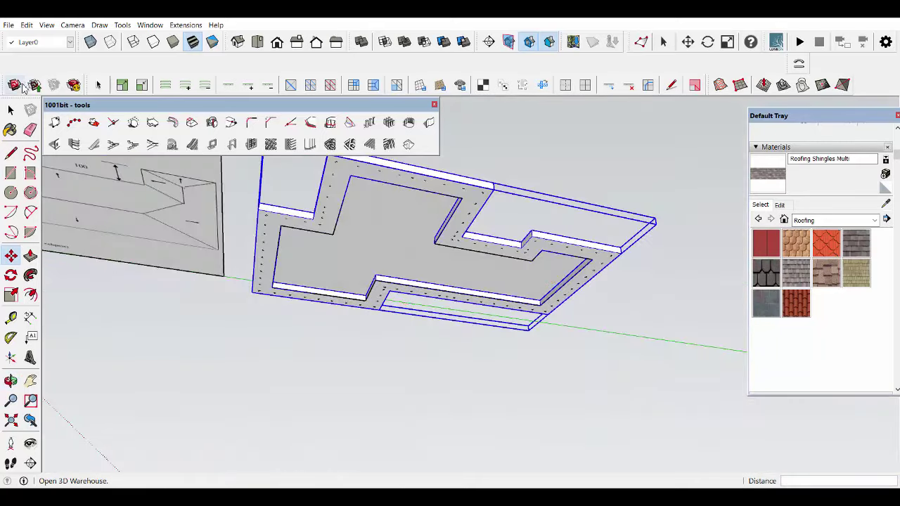
# Open the eave frame group for editing
pyautogui.click(14, 113)
pyautogui.click(393, 230)
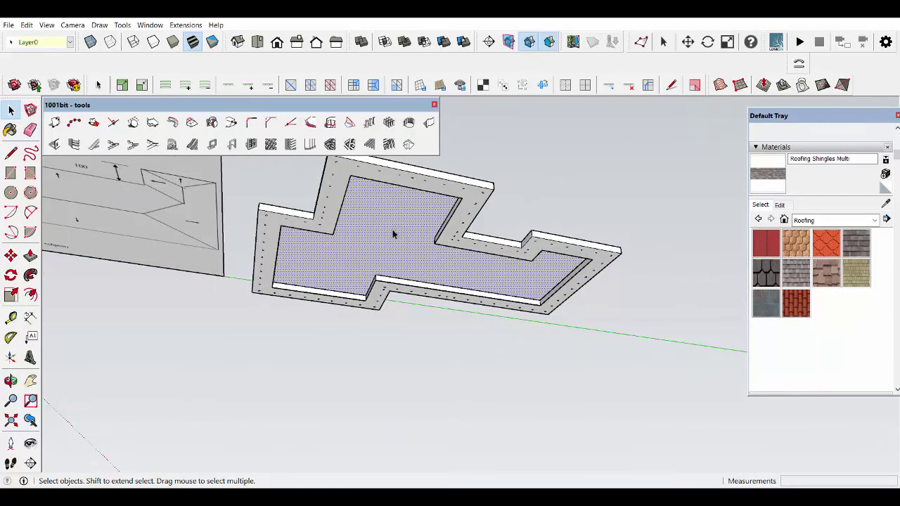
pyautogui.press('Escape')
pyautogui.doubleClick(412, 239)
pyautogui.click(412, 237)
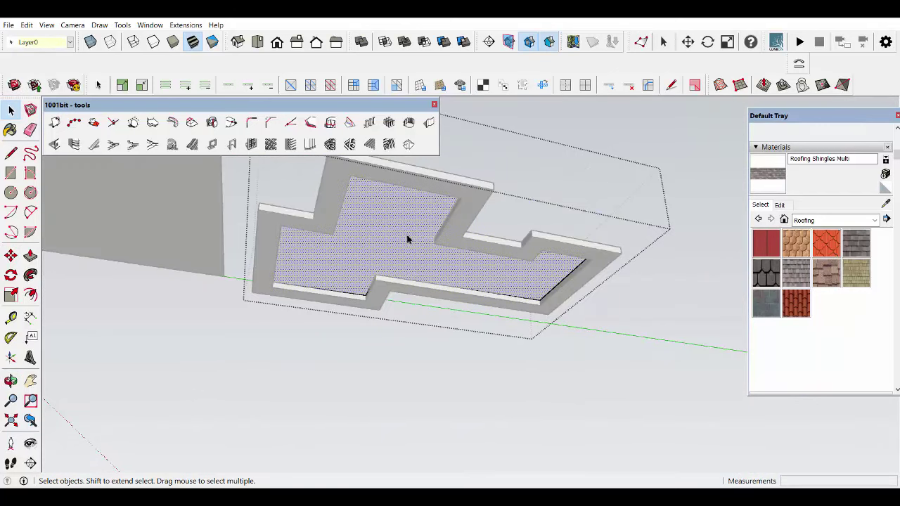
pyautogui.press('Escape')
# Paint the roof slopes with a Roofing shingles material
pyautogui.click(406, 234)
pyautogui.moveTo(407, 234); pyautogui.dragTo(412, 317, button='middle')
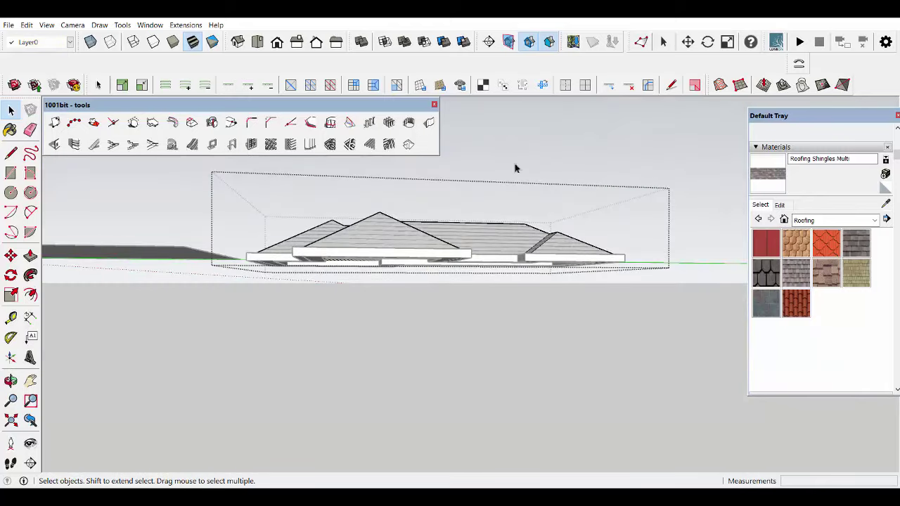
pyautogui.moveTo(485, 175)
pyautogui.mouseDown(button='middle')
pyautogui.moveTo(478, 346)
pyautogui.moveTo(511, 267)
pyautogui.moveTo(450, 239)
pyautogui.moveTo(380, 239)
pyautogui.moveTo(438, 368)
pyautogui.moveTo(710, 300)
pyautogui.mouseUp(button='middle')
pyautogui.scroll(3, 380, 239)
pyautogui.scroll(3, 377, 239)
pyautogui.scroll(2, 398, 249)
pyautogui.scroll(-2, 711, 300)
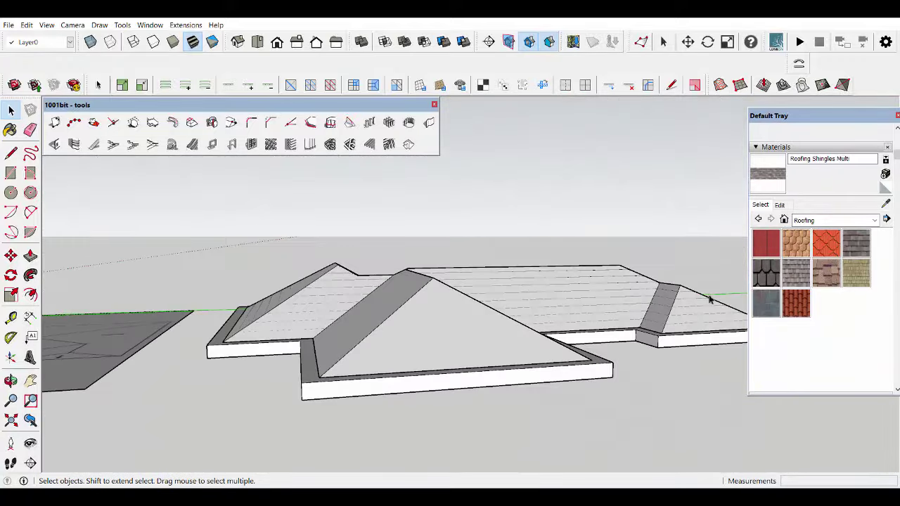
pyautogui.moveTo(615, 294); pyautogui.dragTo(619, 317, button='middle')
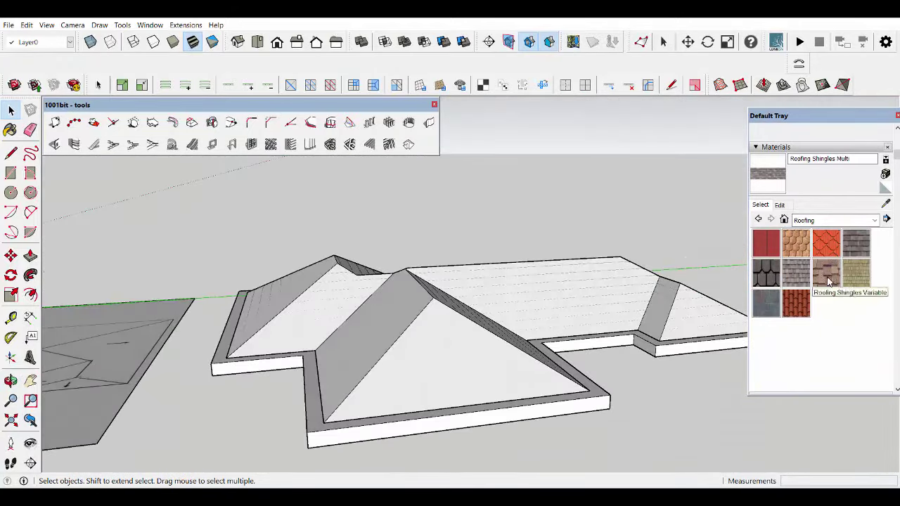
pyautogui.click(801, 282)
pyautogui.click(464, 320)
# Paint the rafters with the Wood Bamboo material
pyautogui.moveTo(461, 321)
pyautogui.mouseDown(button='middle')
pyautogui.moveTo(489, 220)
pyautogui.moveTo(502, 309)
pyautogui.mouseUp(button='middle')
pyautogui.click(833, 220)
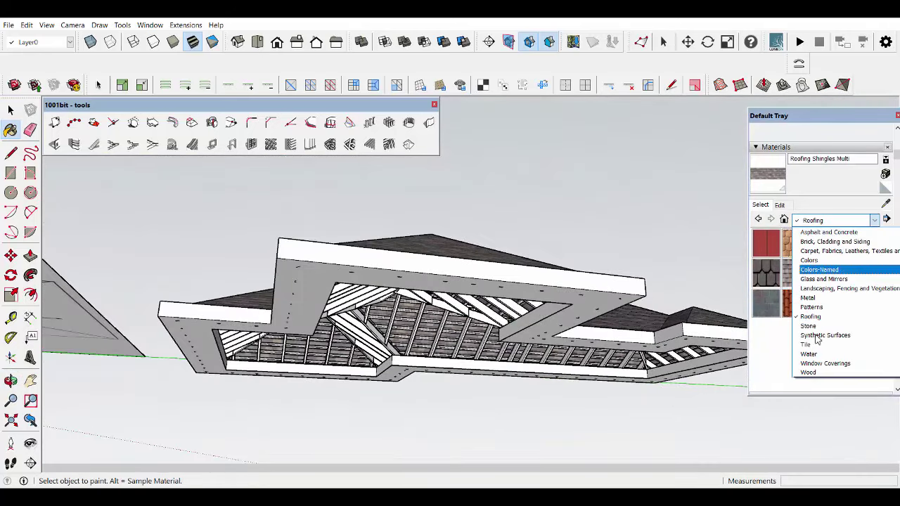
pyautogui.click(817, 374)
pyautogui.click(767, 257)
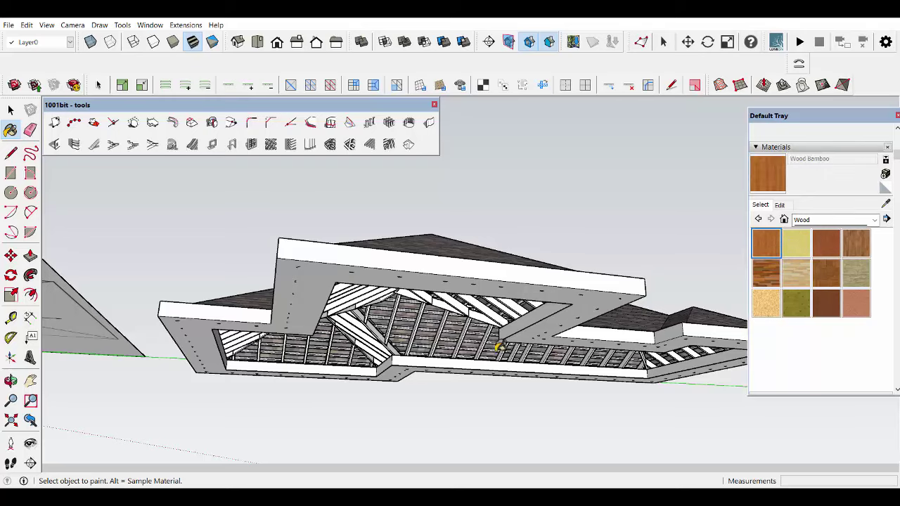
pyautogui.moveTo(499, 345)
pyautogui.mouseDown(button='middle')
pyautogui.moveTo(512, 242)
pyautogui.moveTo(497, 352)
pyautogui.mouseUp(button='middle')
pyautogui.click(512, 243)
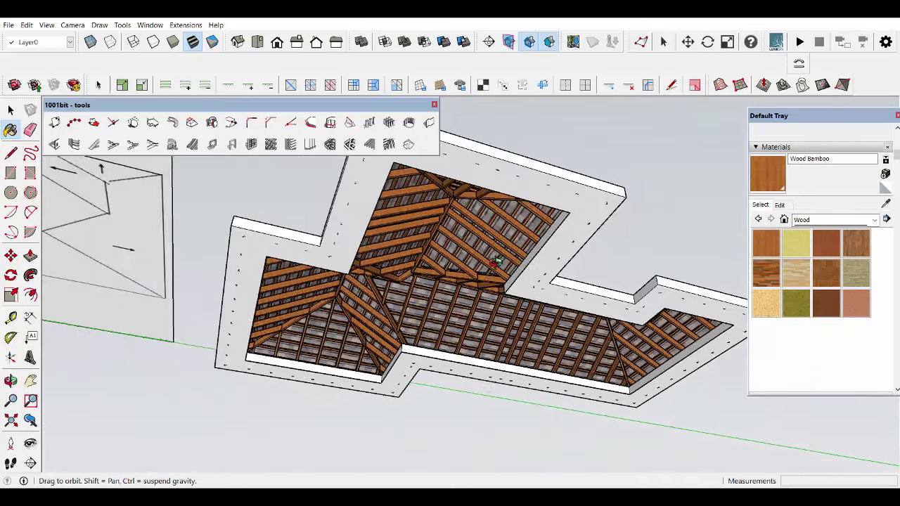
pyautogui.press('space')
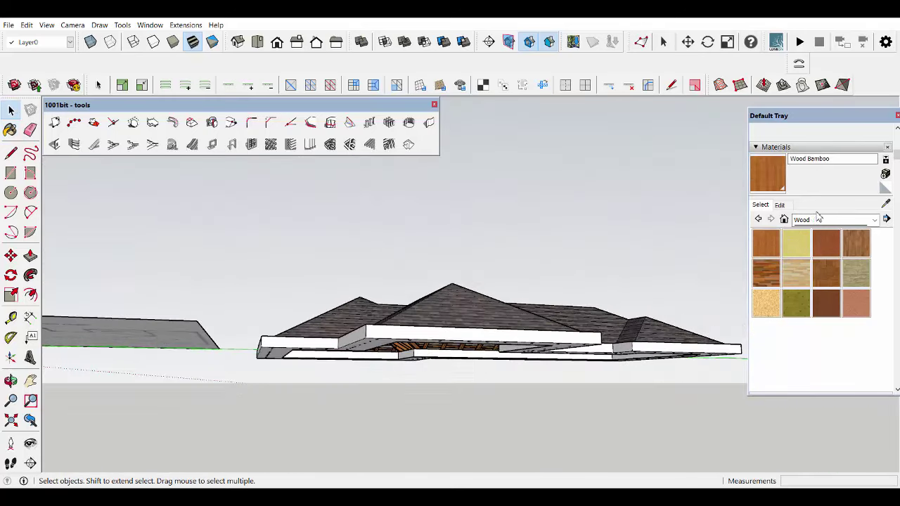
# Paint the white eave fascia dark grey with Colors > Color M07
pyautogui.click(818, 219)
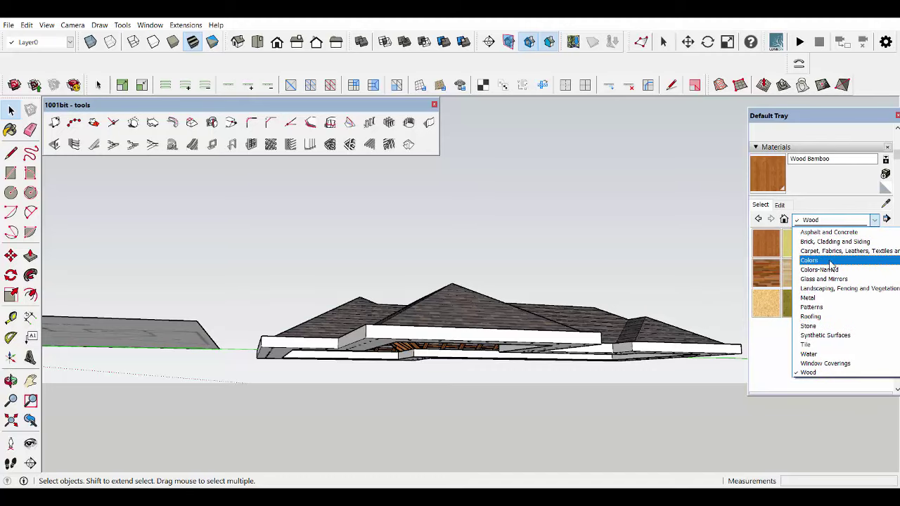
pyautogui.click(832, 260)
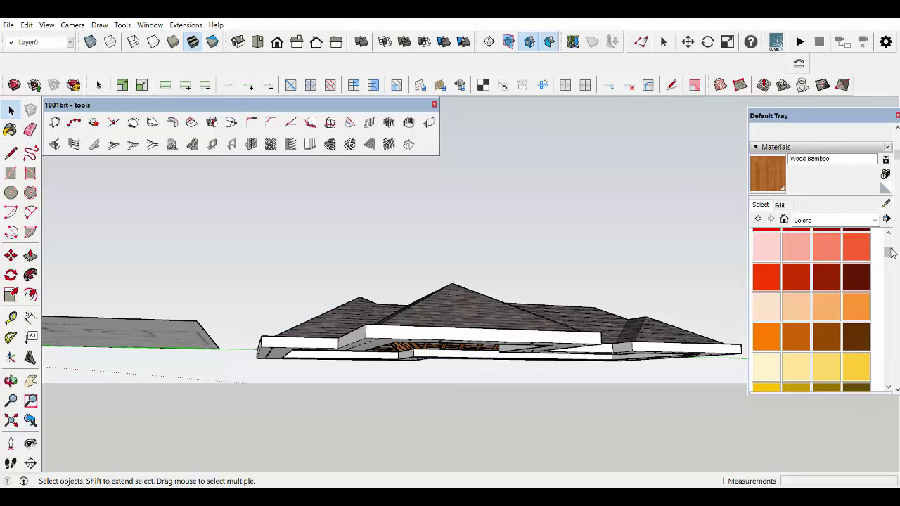
pyautogui.moveTo(889, 252); pyautogui.dragTo(888, 376)
pyautogui.click(856, 235)
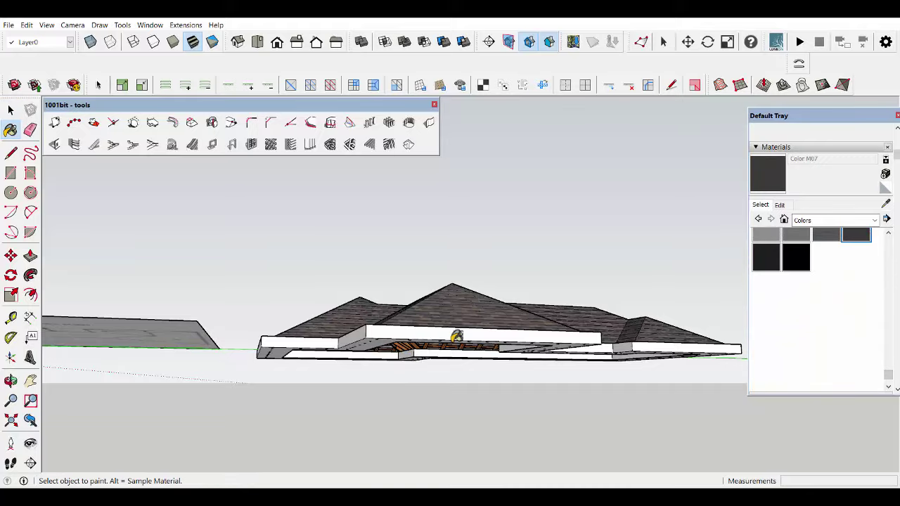
pyautogui.click(399, 333)
pyautogui.moveTo(412, 312)
pyautogui.mouseDown(button='middle')
pyautogui.moveTo(464, 375)
pyautogui.moveTo(488, 335)
pyautogui.moveTo(482, 383)
pyautogui.moveTo(436, 359)
pyautogui.mouseUp(button='middle')
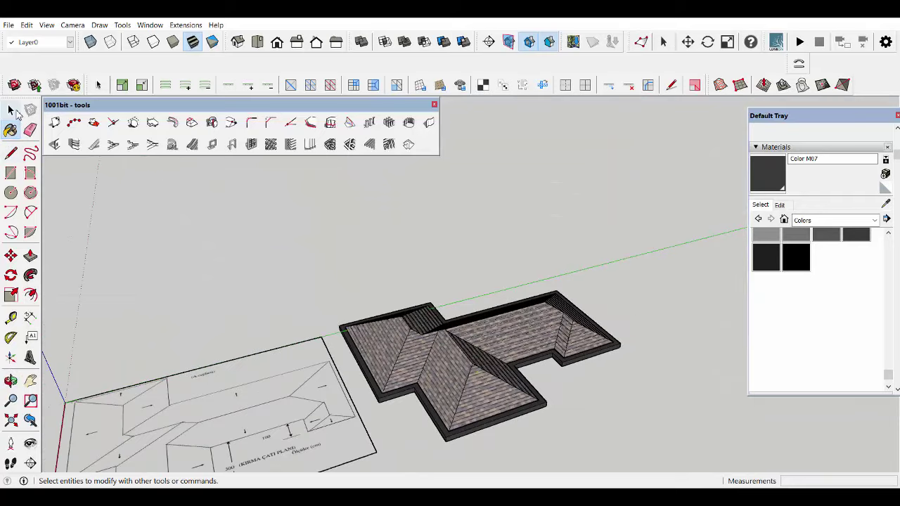
# Return to Select and switch to Top view, showing the shingled roof beside the roof-plan drawing
pyautogui.click(10, 110)
pyautogui.moveTo(297, 285)
pyautogui.mouseDown(button='middle')
pyautogui.moveTo(316, 342)
pyautogui.moveTo(330, 309)
pyautogui.mouseUp(button='middle')
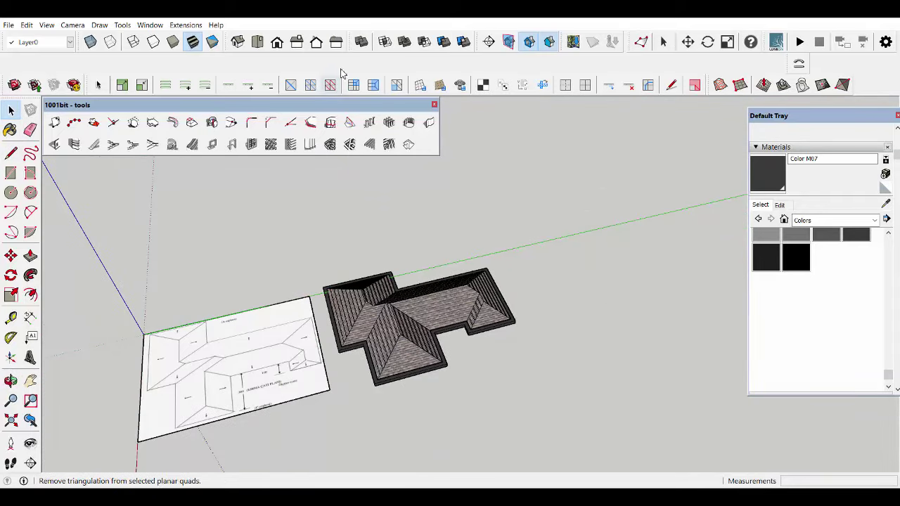
pyautogui.click(257, 44)
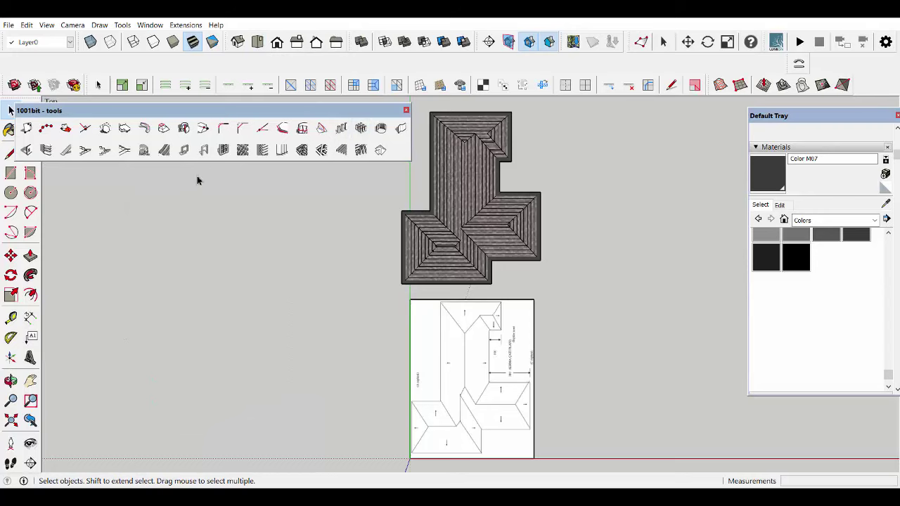